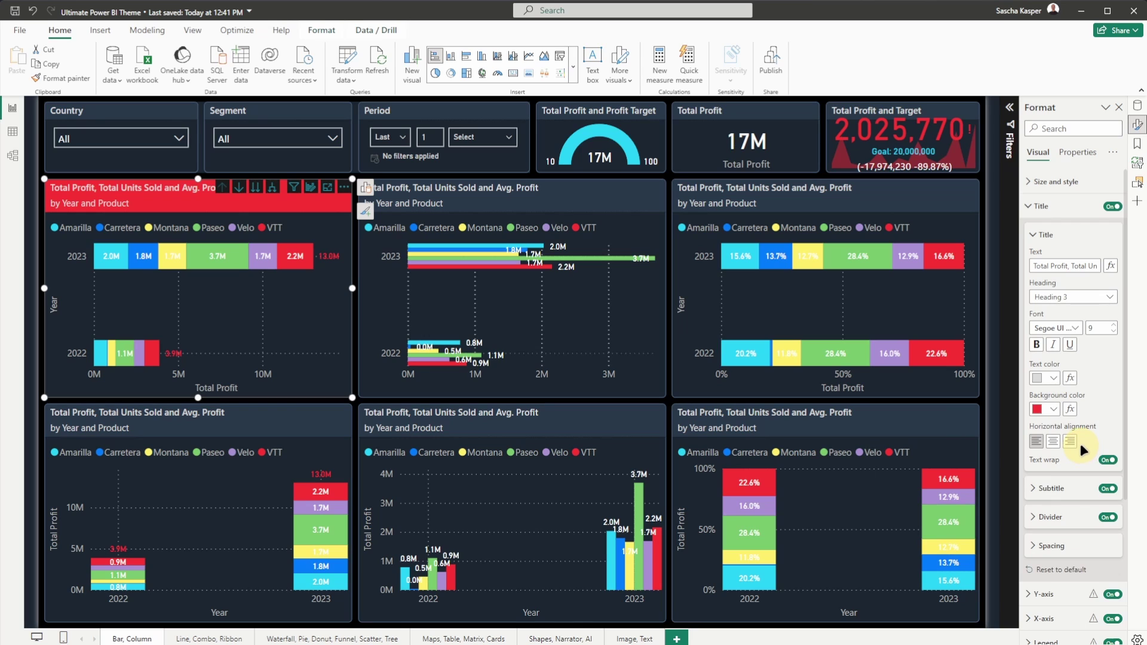
Set the title background to theme color 6, #FC3634, on the clustered bar, 100% stacked bar and clustered column charts
click(485, 192)
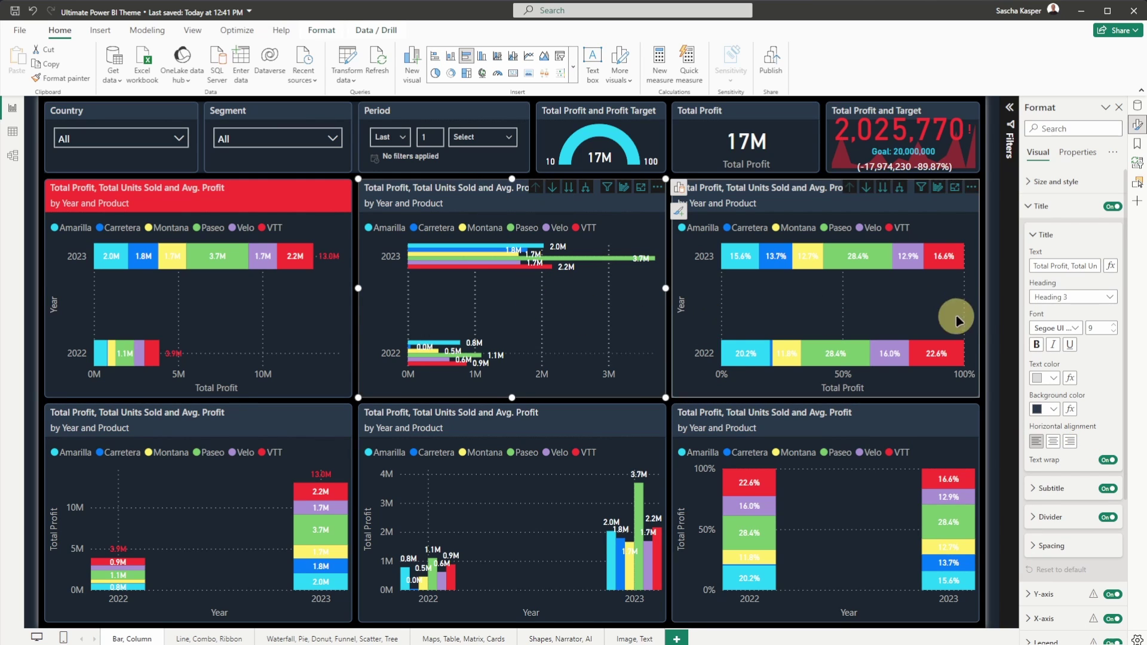
click(1044, 410)
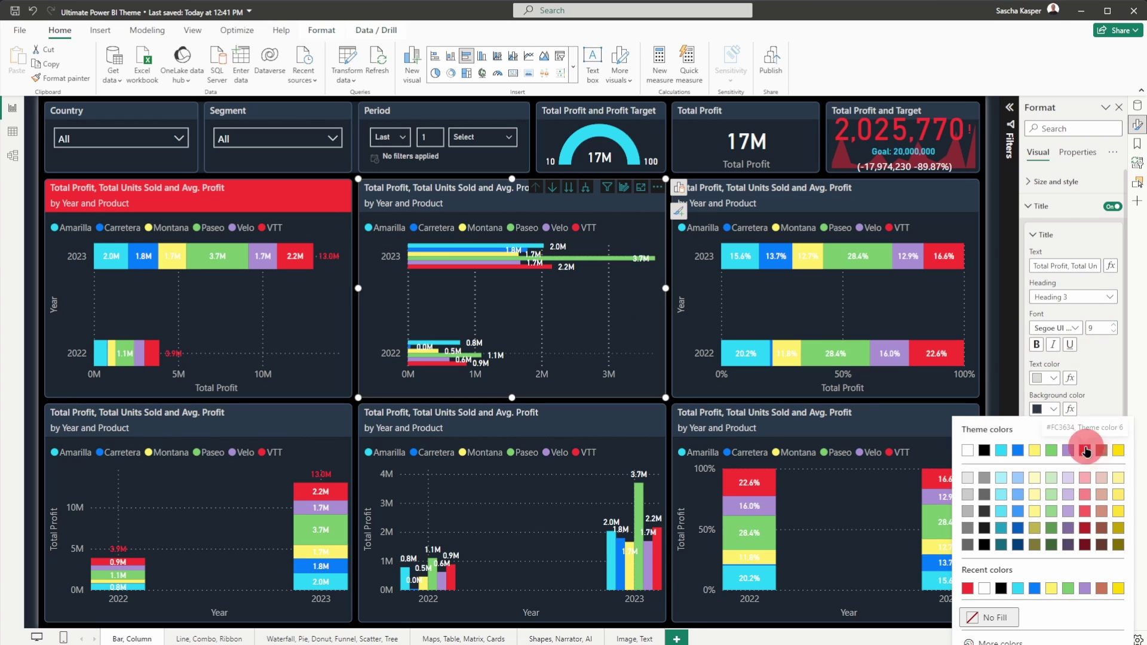
click(1087, 449)
click(844, 216)
click(1052, 410)
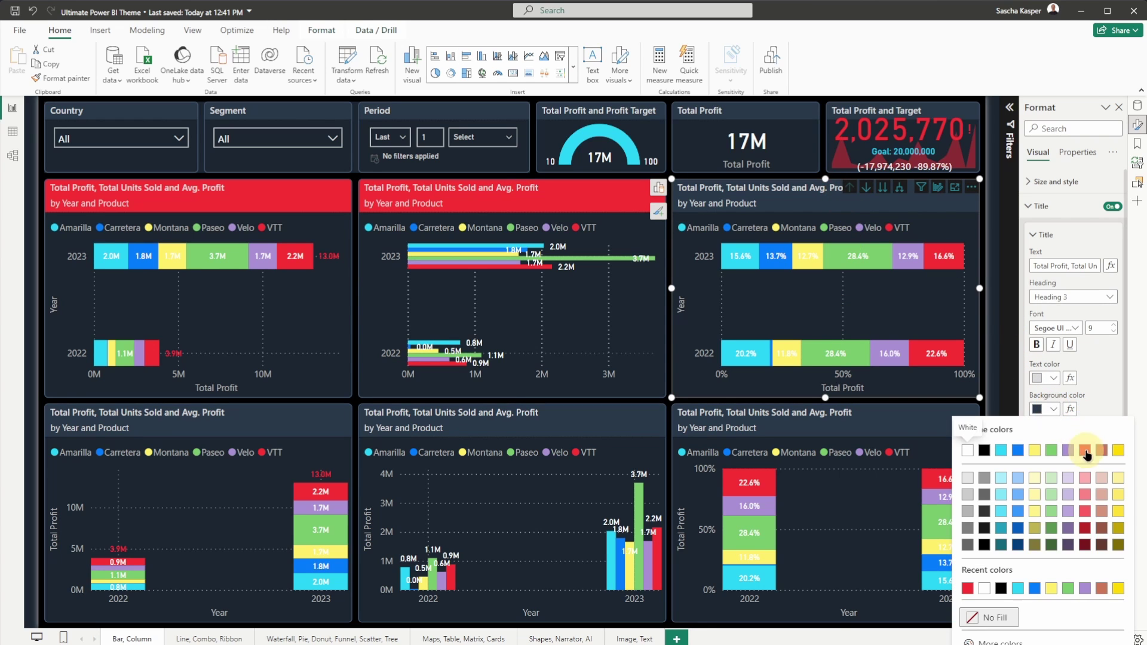
click(1087, 449)
click(579, 417)
click(1050, 410)
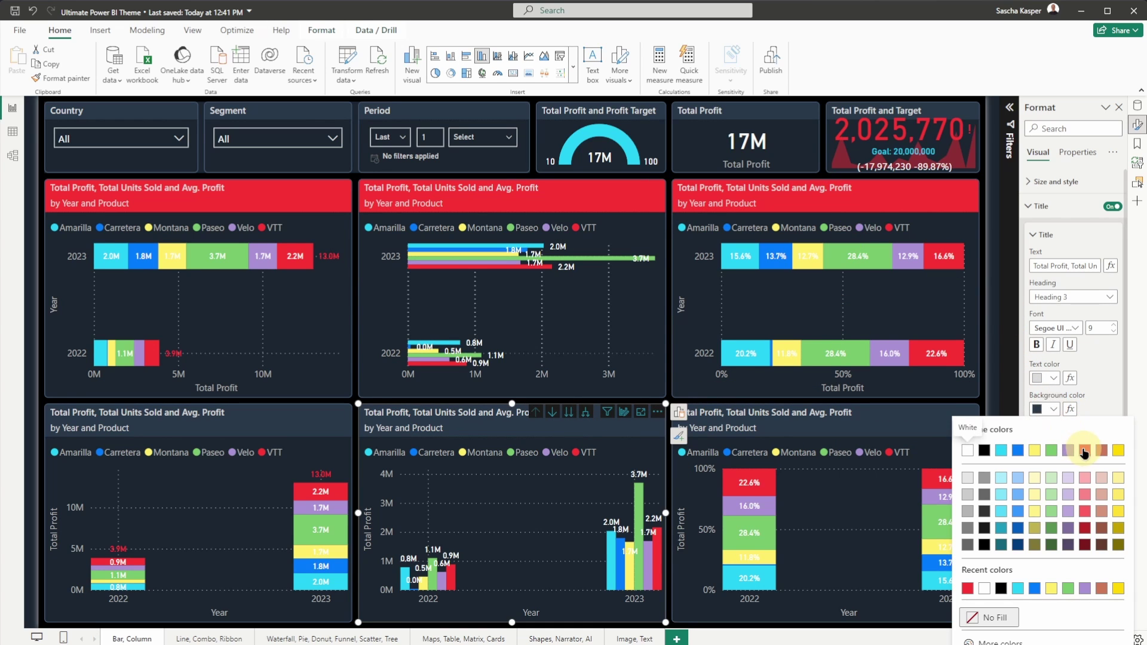
click(1087, 449)
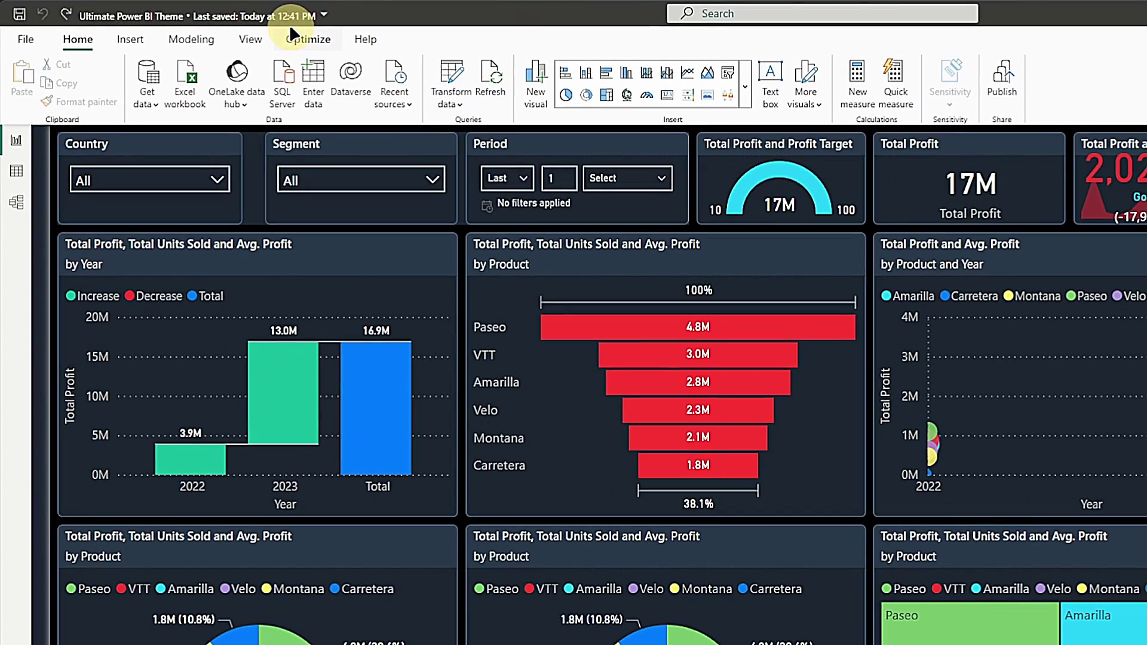
Open the customization settings of the current theme and examine its colors and its general and title text options
click(245, 39)
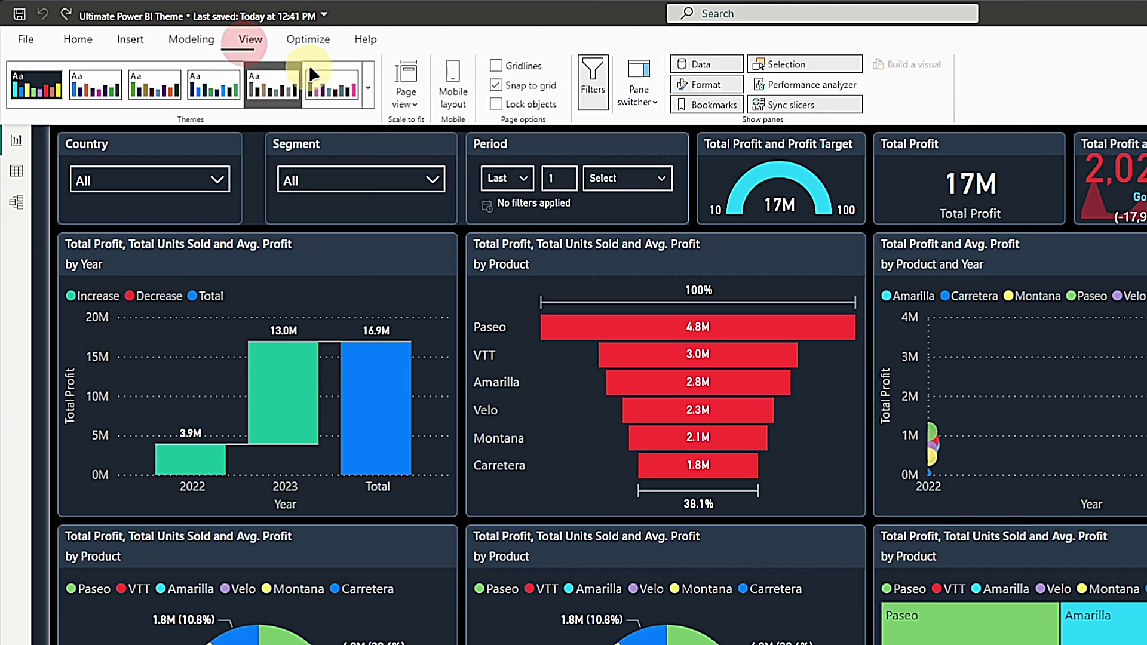
click(366, 83)
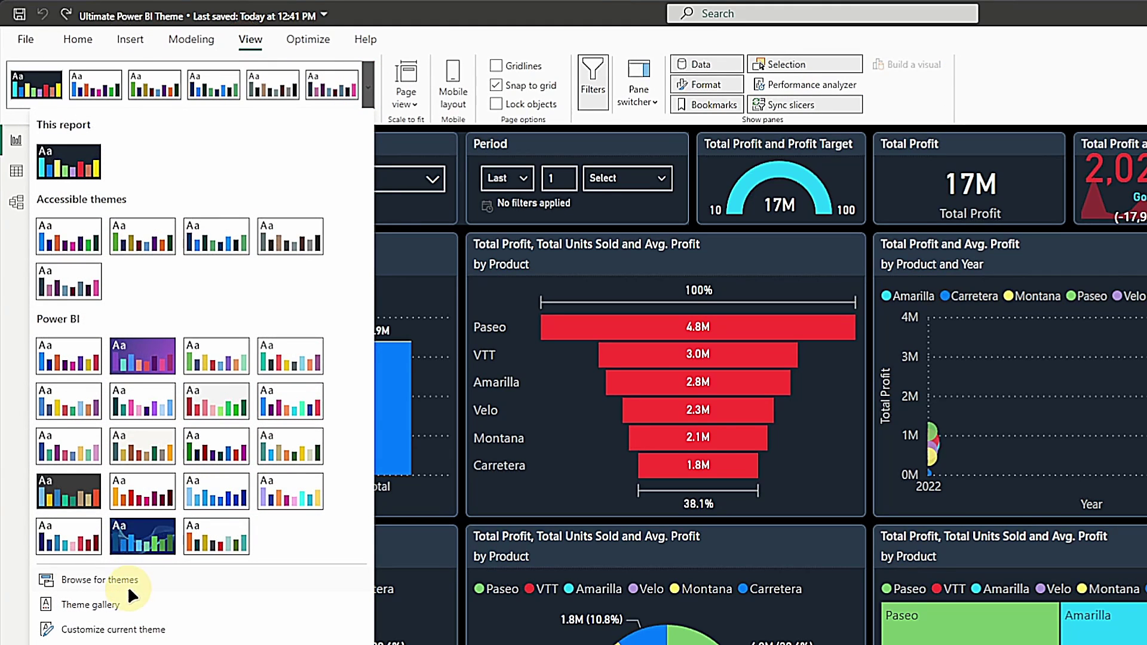
click(137, 633)
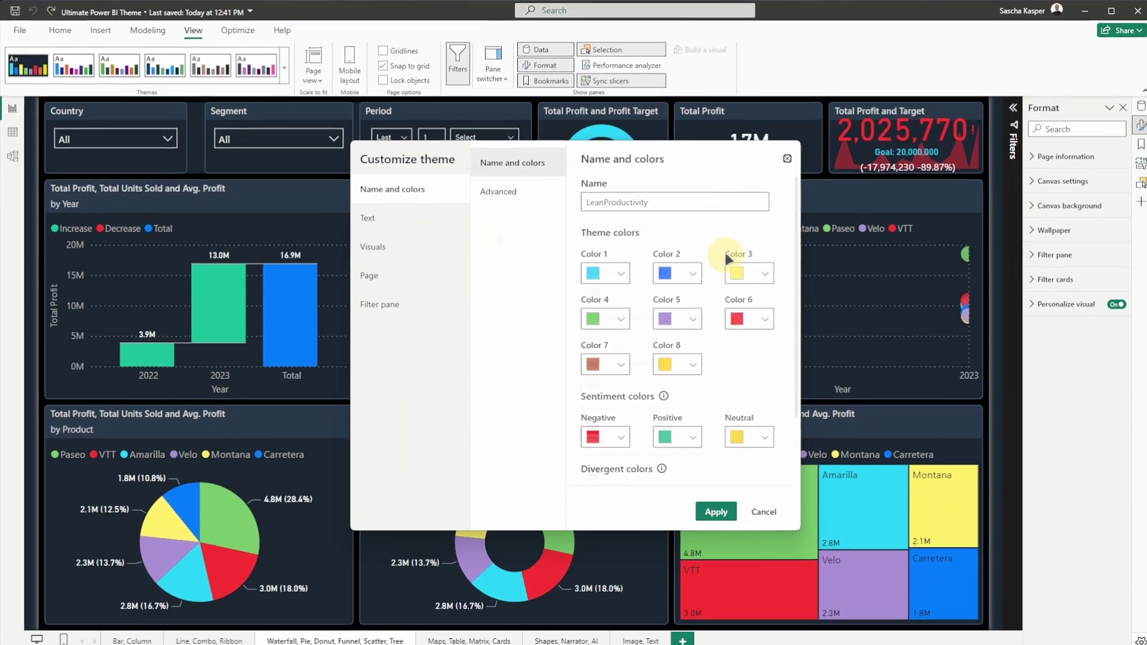
click(645, 248)
click(364, 213)
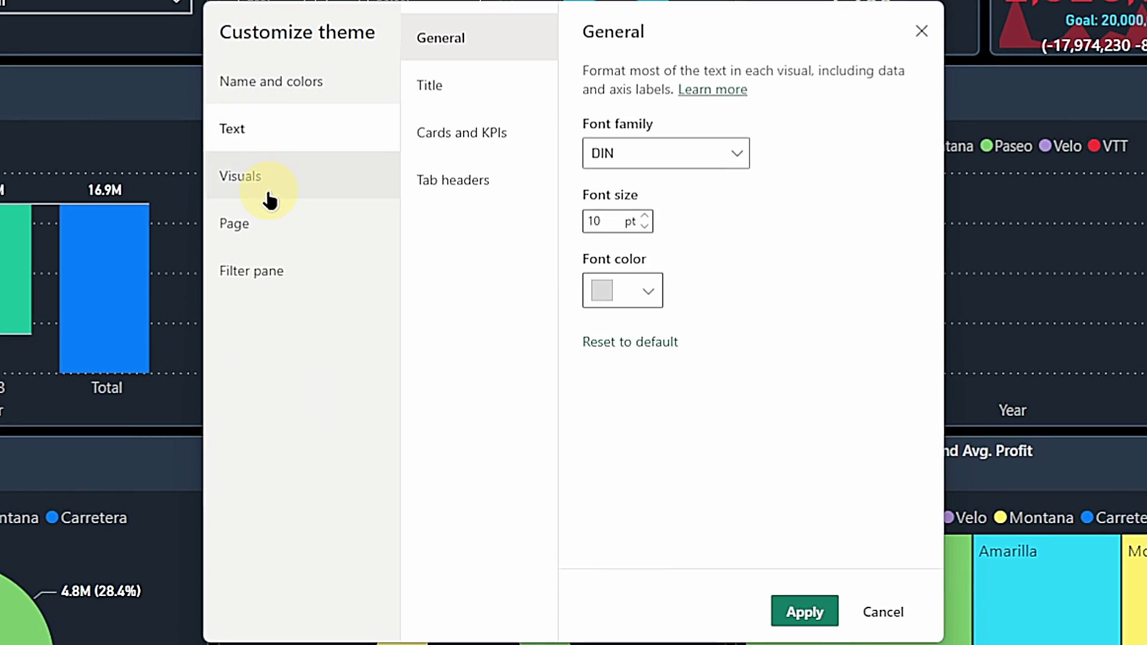
click(441, 94)
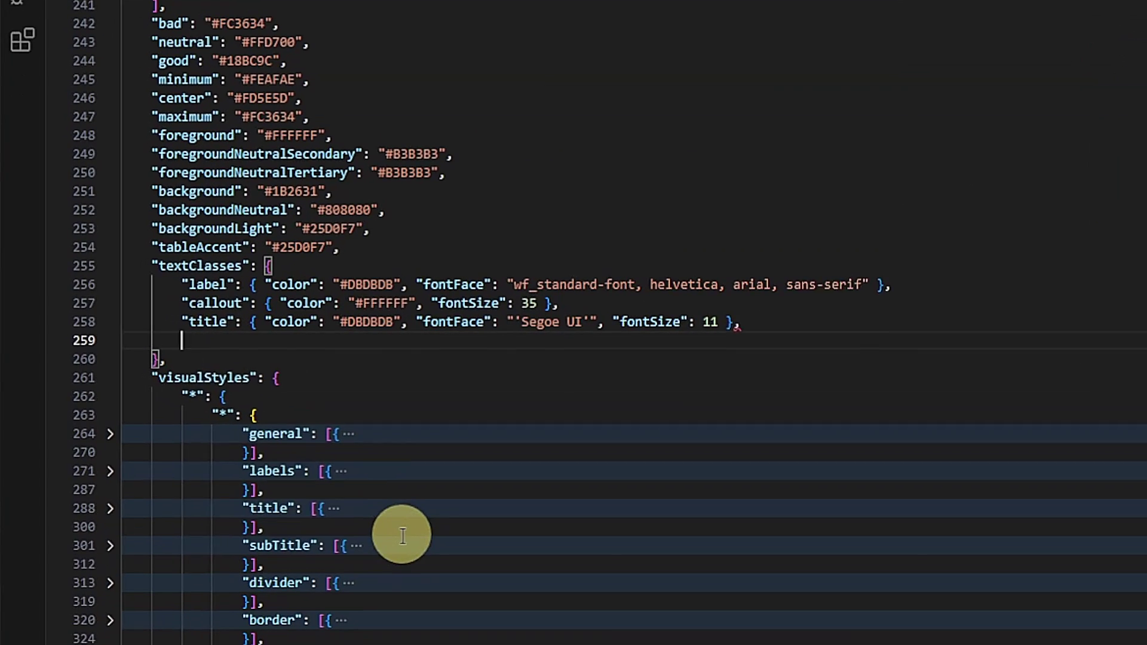
In the theme JSON in Visual Studio Code, add a "header" entry to textClasses with color "DBDBDB" and fontSize 10
text("header": { ")
key(Return)
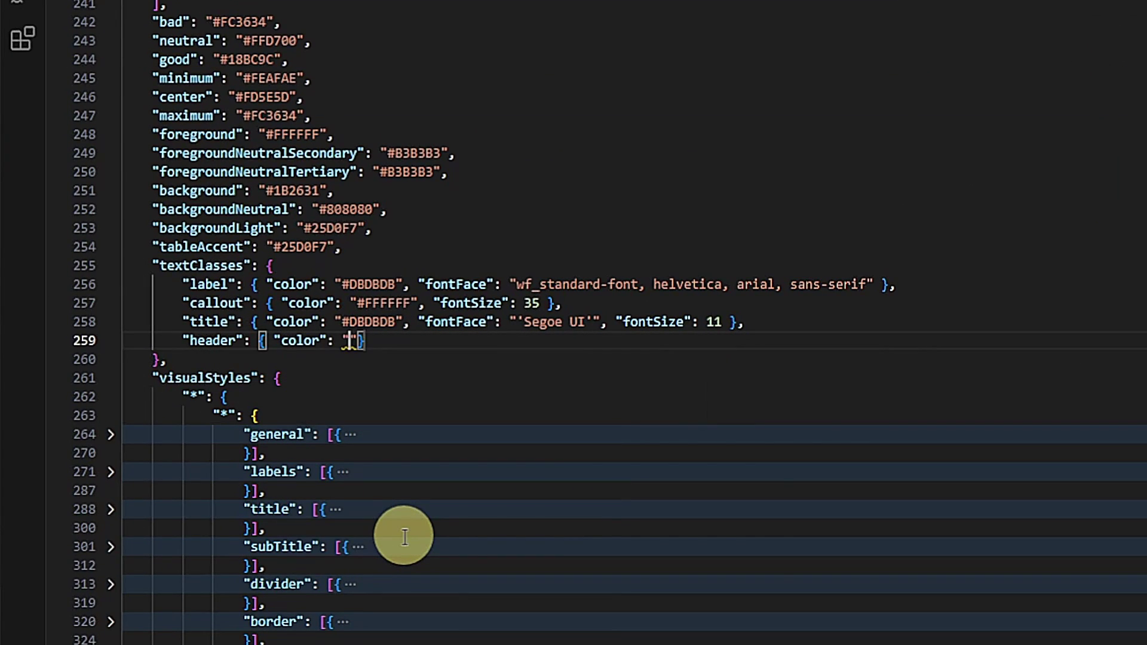
text(DBDBDB", )
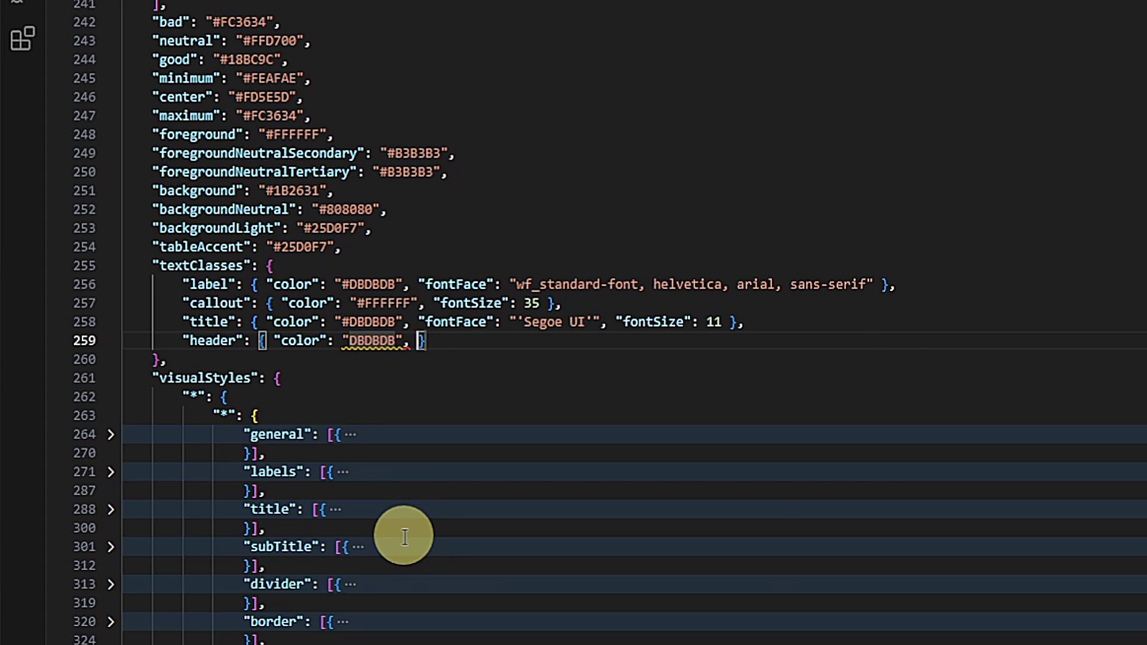
text("fontS)
key(Return)
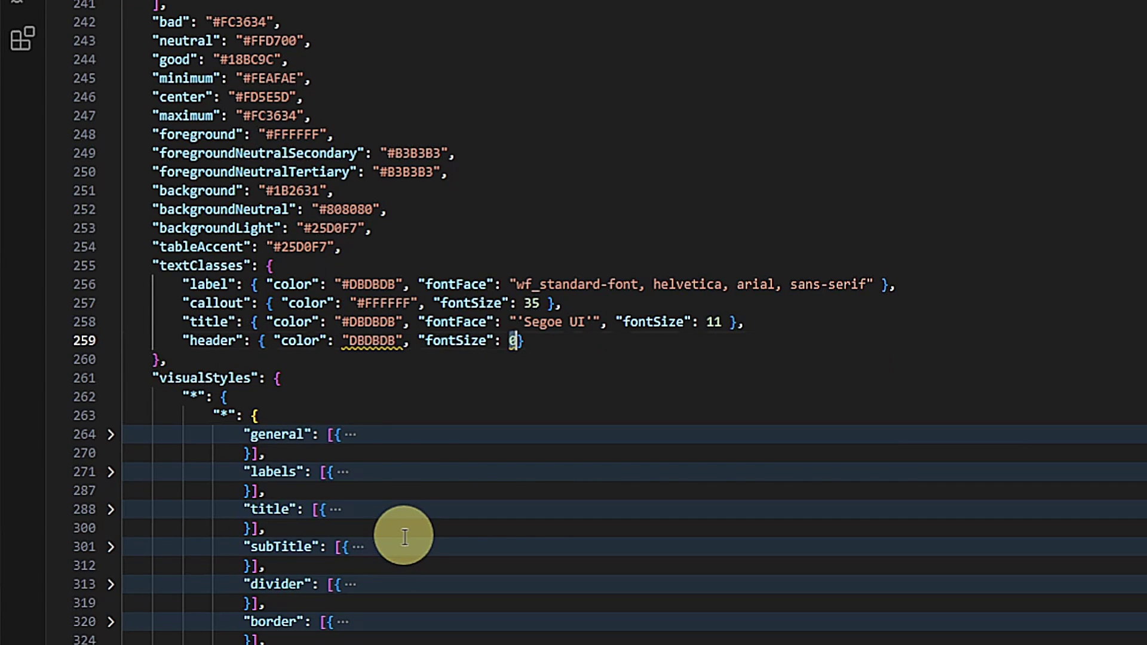
text(10, )
Add the fontFace "wf_standard-font, helvetica, arial, sans-serif" to the header text class
text("fontF)
key(Return)
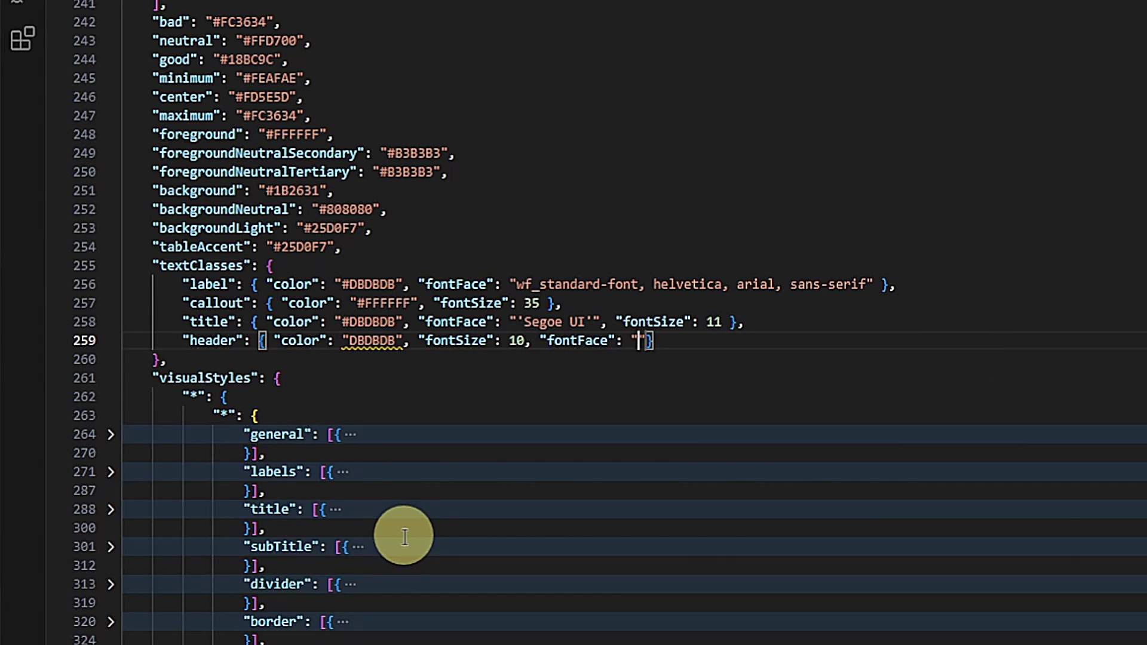
text(wf)
key(Return)
text(-font)
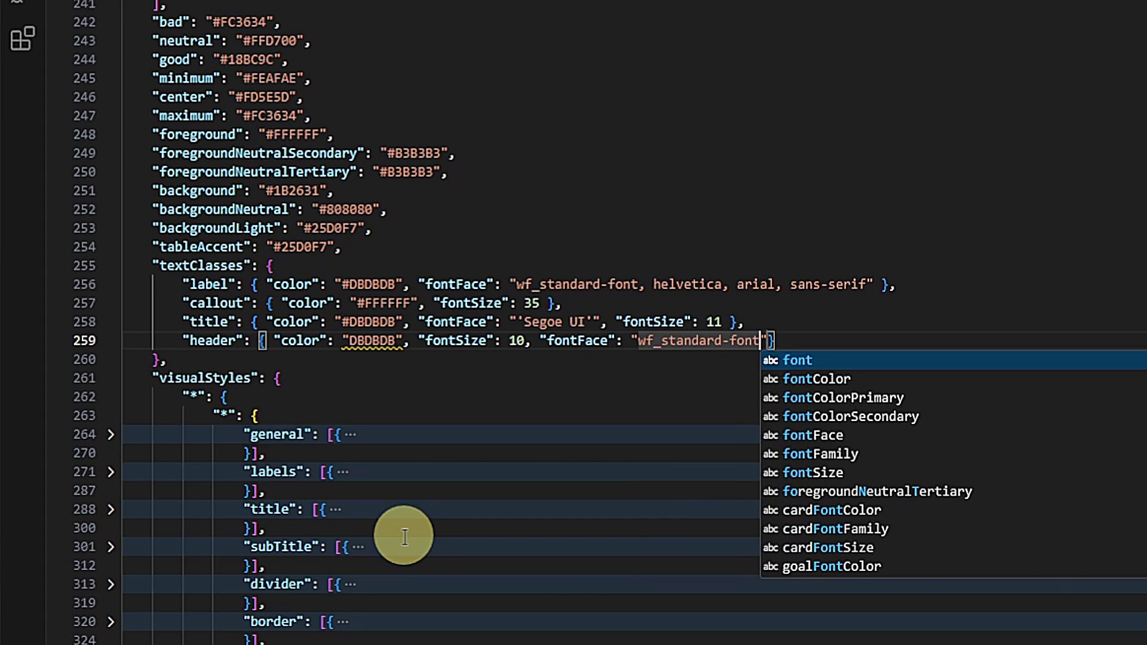
text(, helvetica, arial, sa)
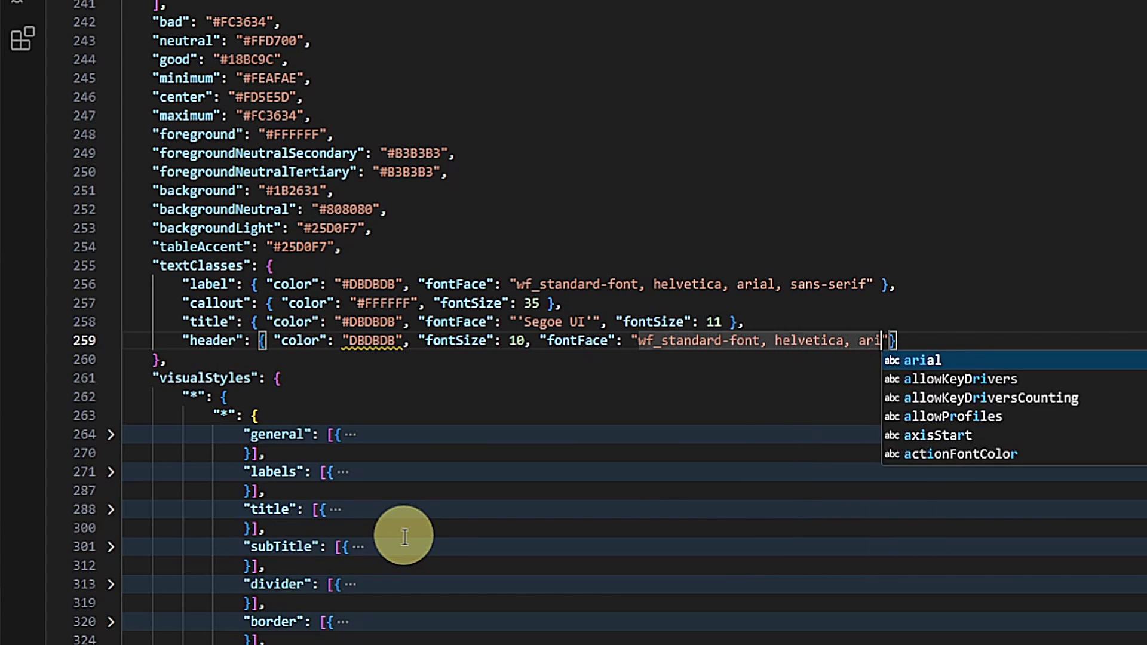
text(ns-serif)
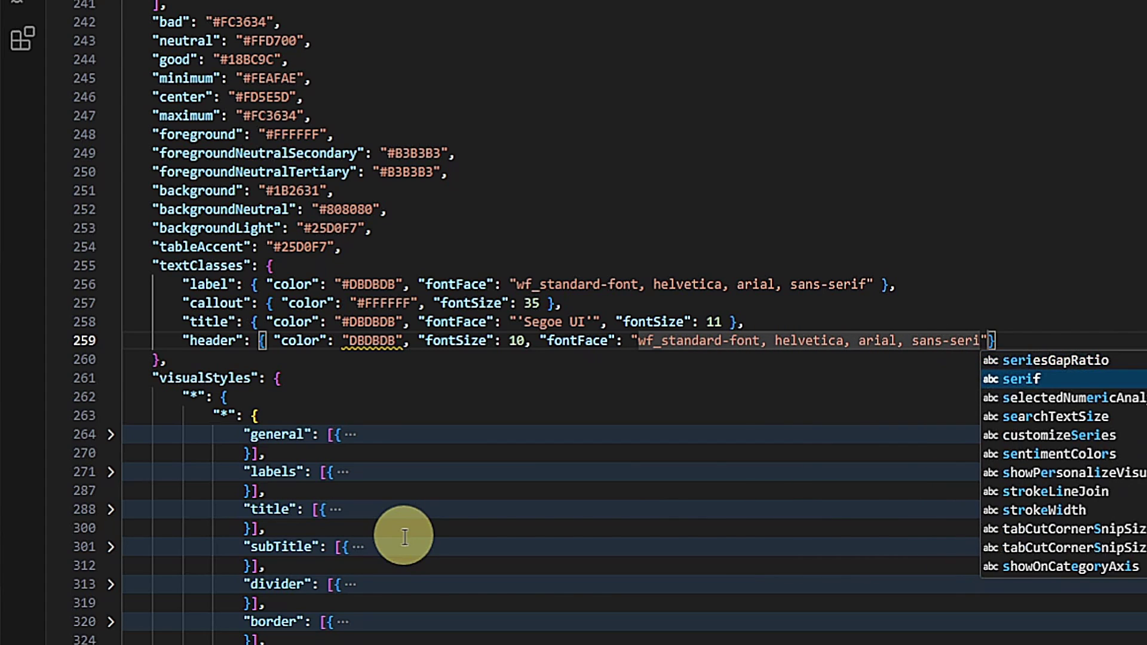
key(Escape)
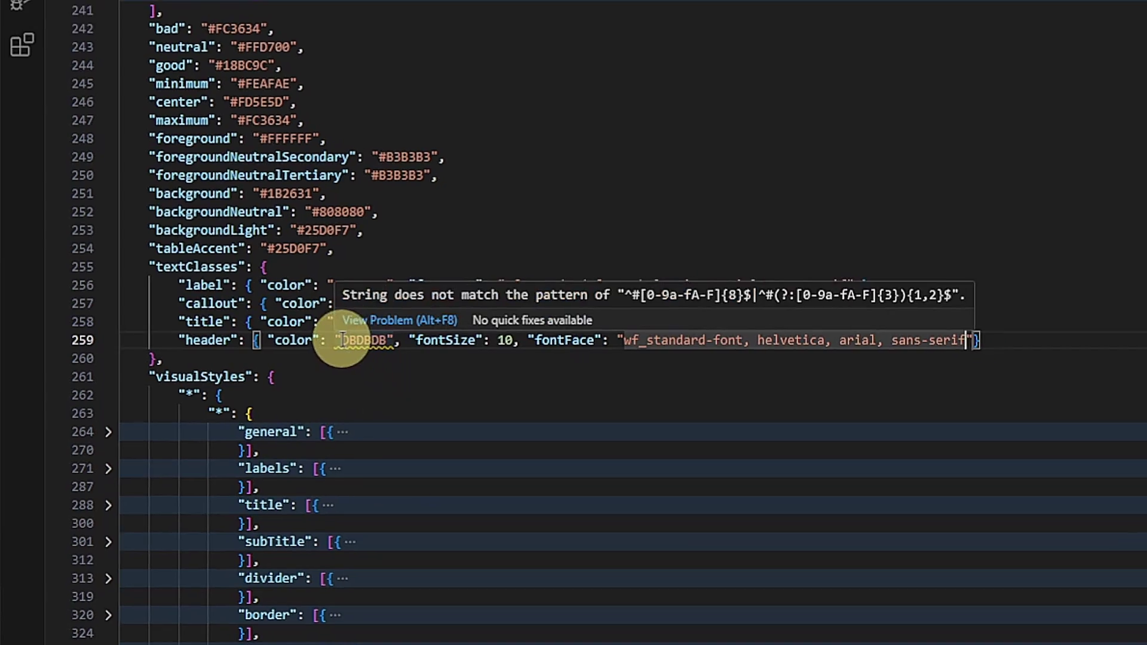
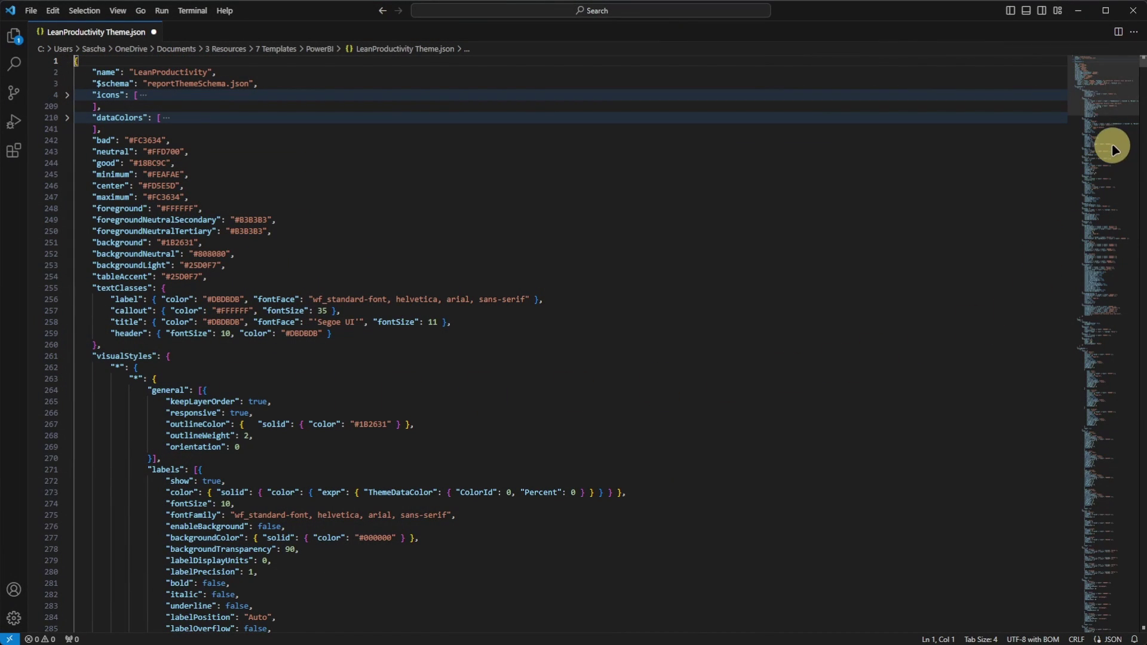
Look through the full length of LeanProductivity Theme.json, including its visual style definitions
drag(1110, 86, 1116, 529)
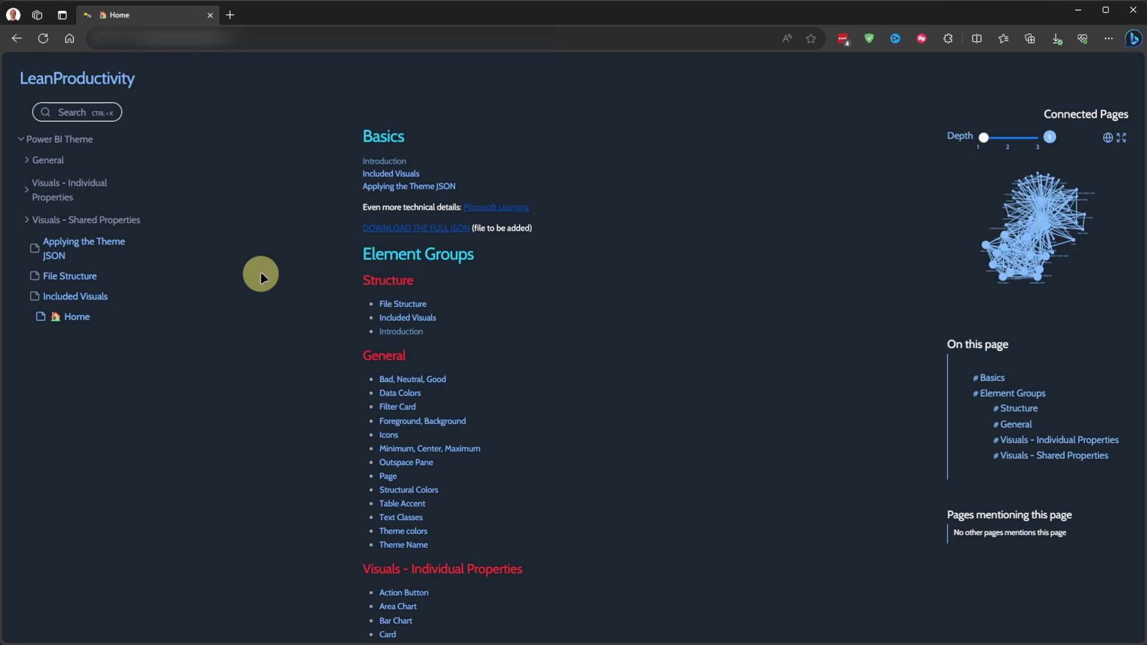
Switch to the theme documentation in the browser, expand the General section, and view the File Structure and Visual Styles pages
click(26, 159)
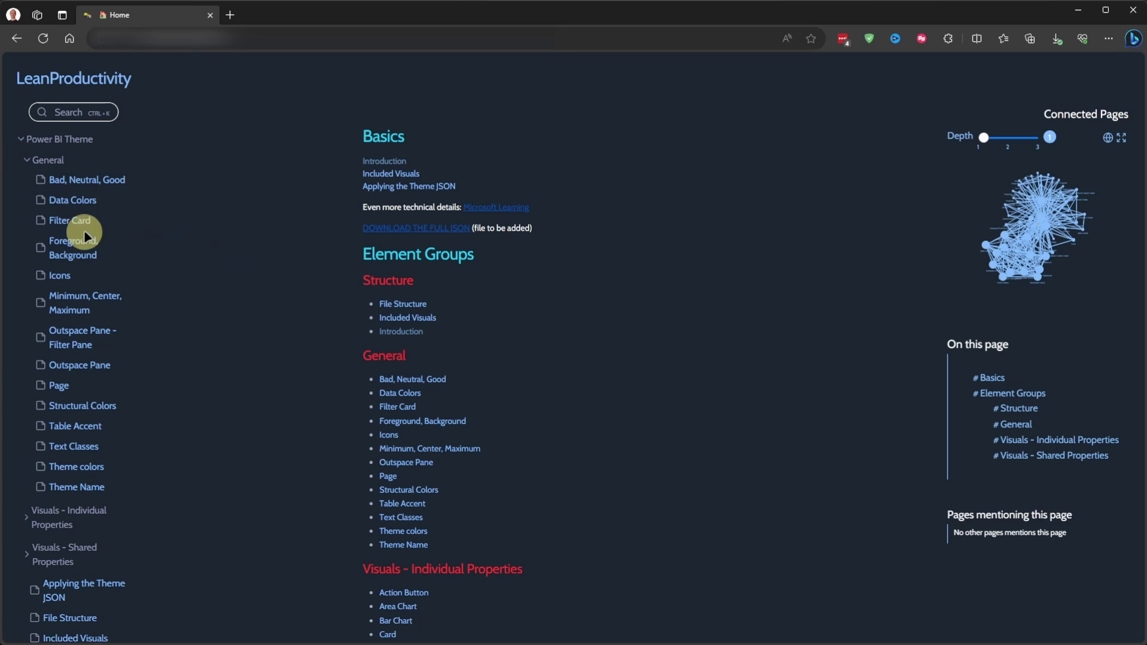
click(403, 304)
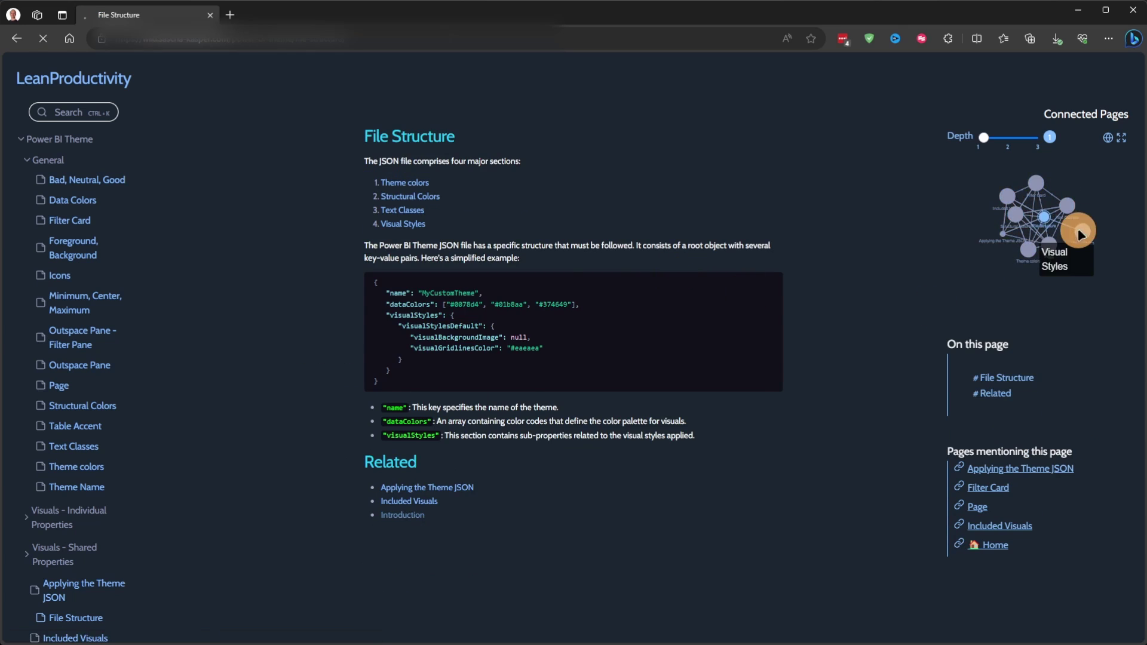
click(1075, 232)
Search the documentation for "title" and examine the syntax, effect and settings on the Property - Title page
click(116, 115)
text(title)
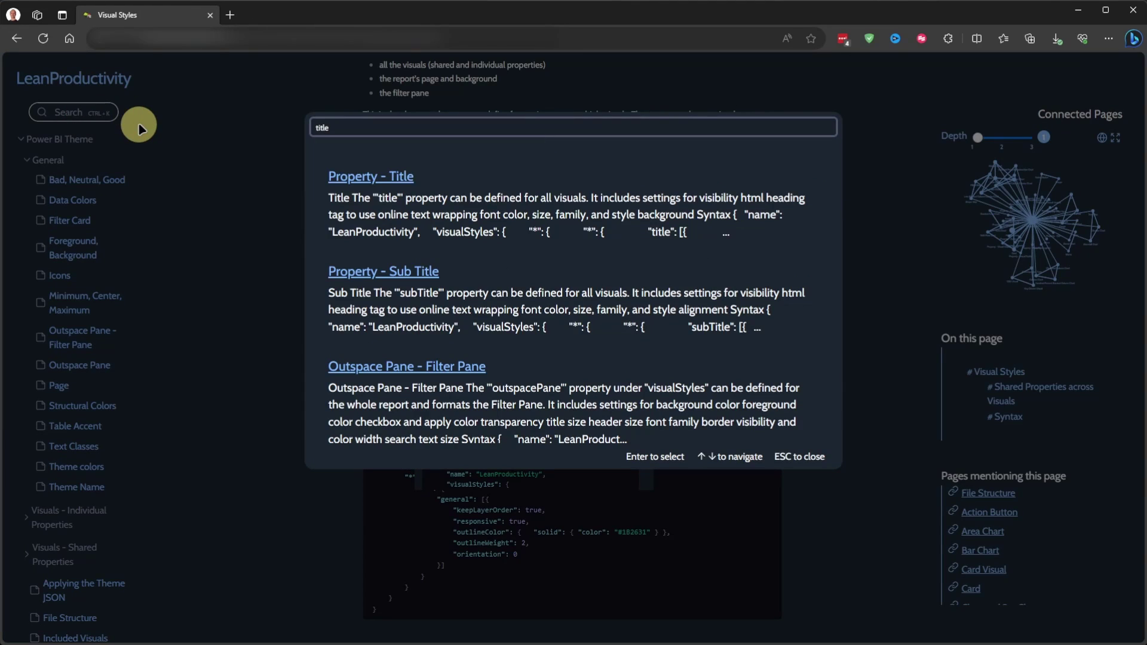
click(371, 175)
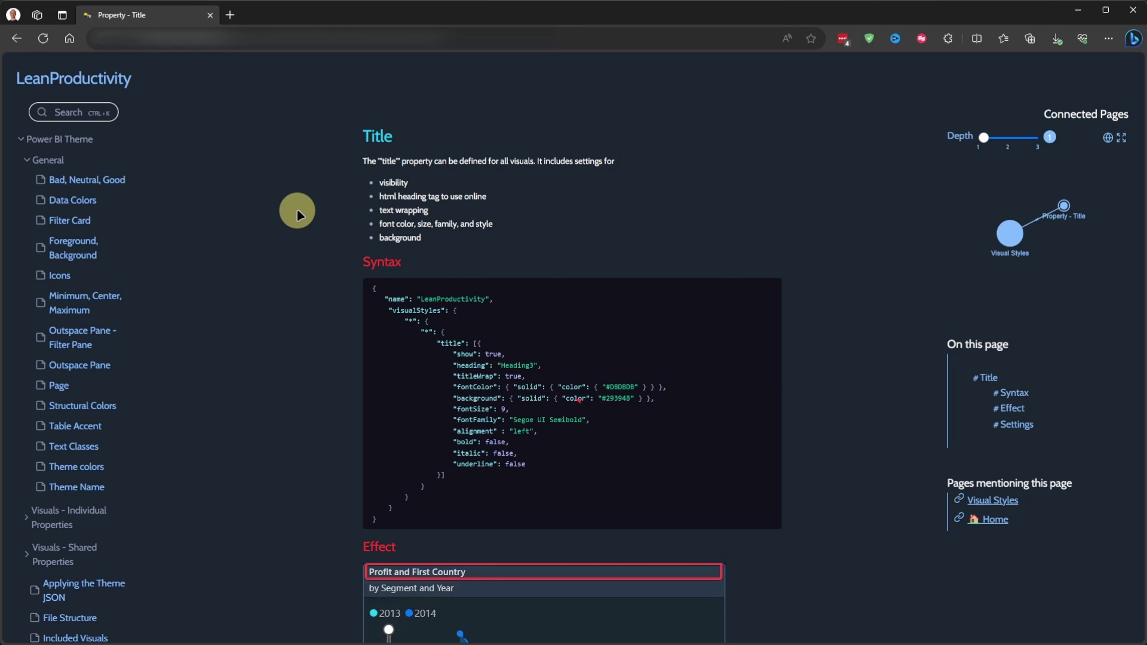
scroll(333, 245, down, 1)
scroll(333, 242, down, 5)
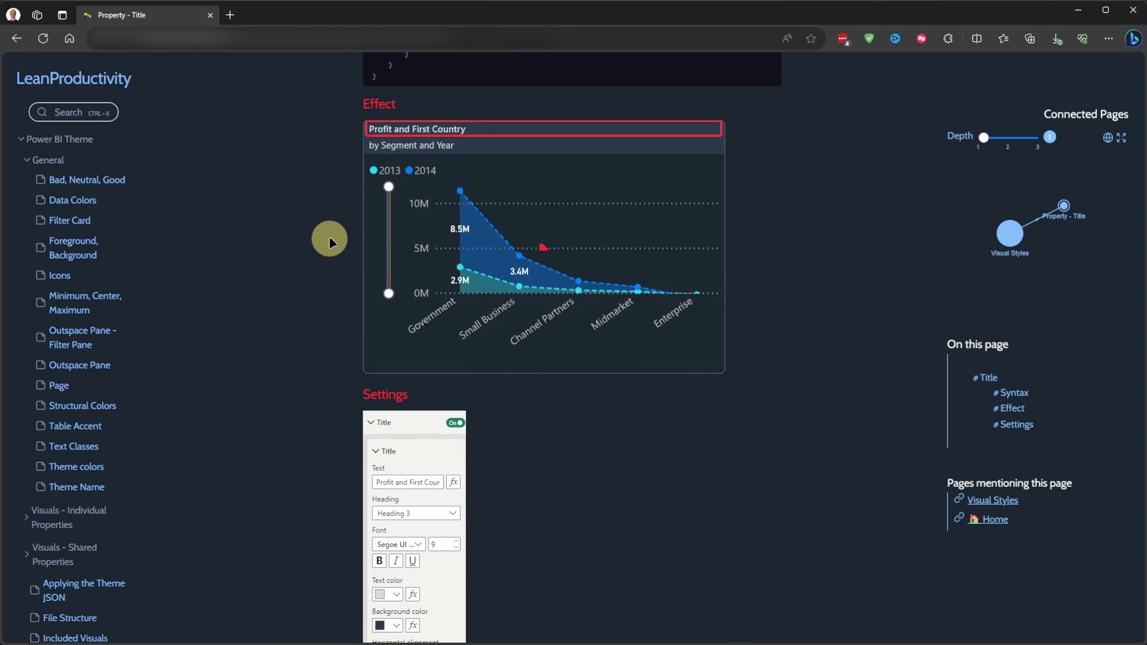
scroll(328, 238, down, 1)
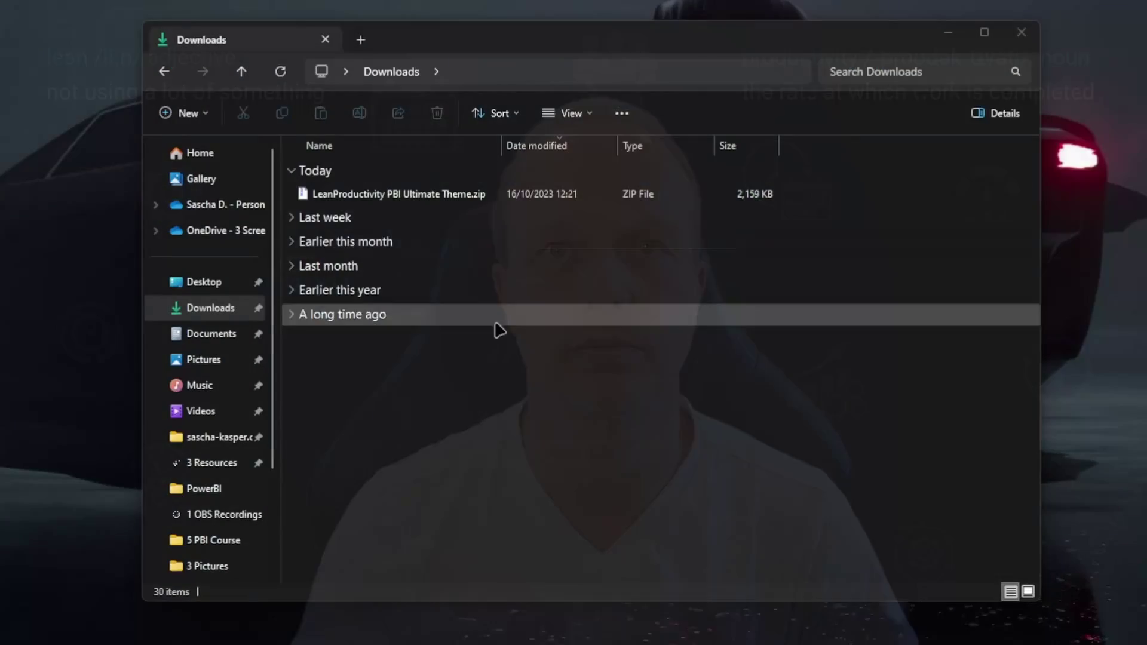
In the Downloads folder, extract LeanProductivity PBI Ultimate Theme.zip into a folder of the same name and open it
right_click(435, 196)
mouse_move(565, 245)
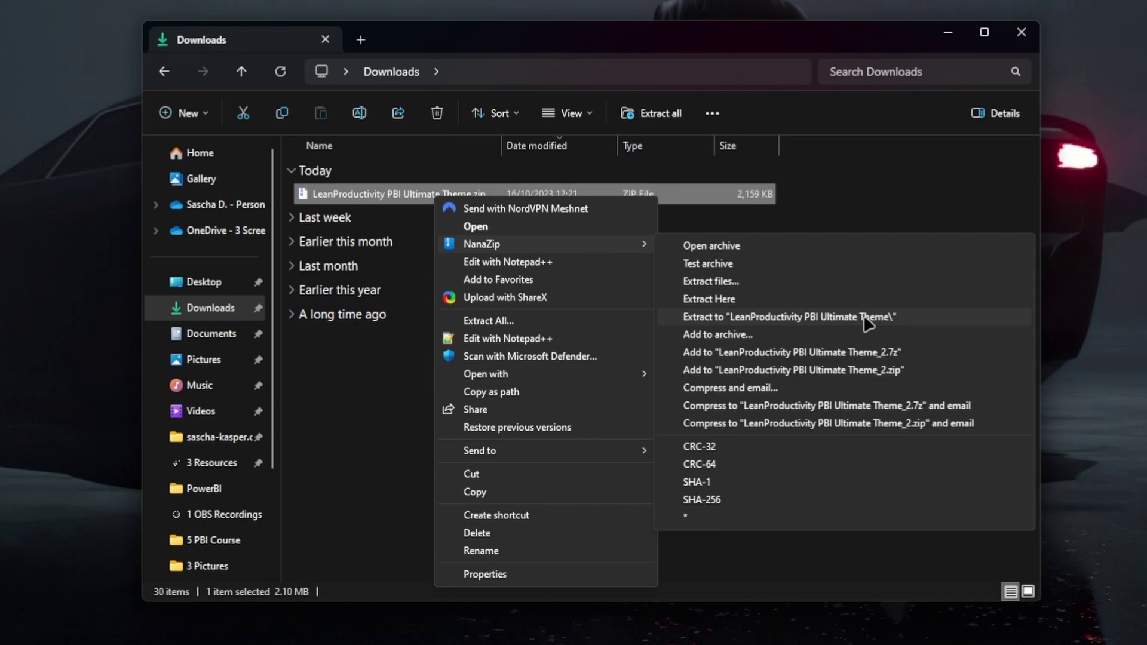
click(776, 317)
double_click(428, 220)
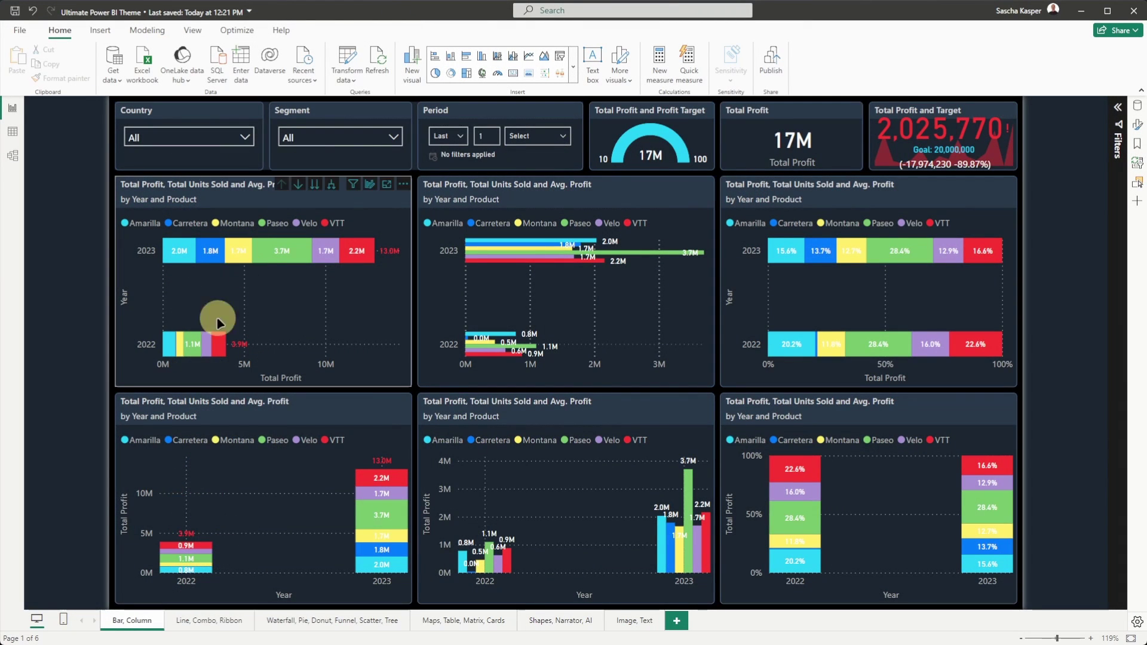
Switch to the Ultimate Power BI Theme report in Power BI Desktop, review its other pages and return to Bar, Column
click(225, 620)
click(330, 621)
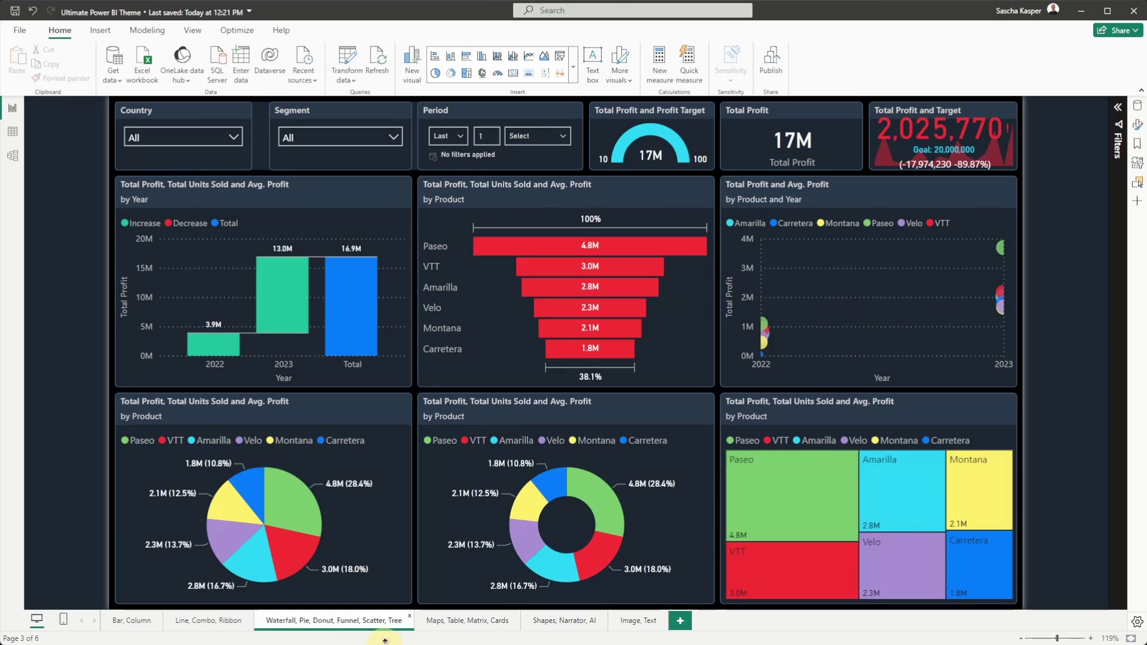
click(467, 622)
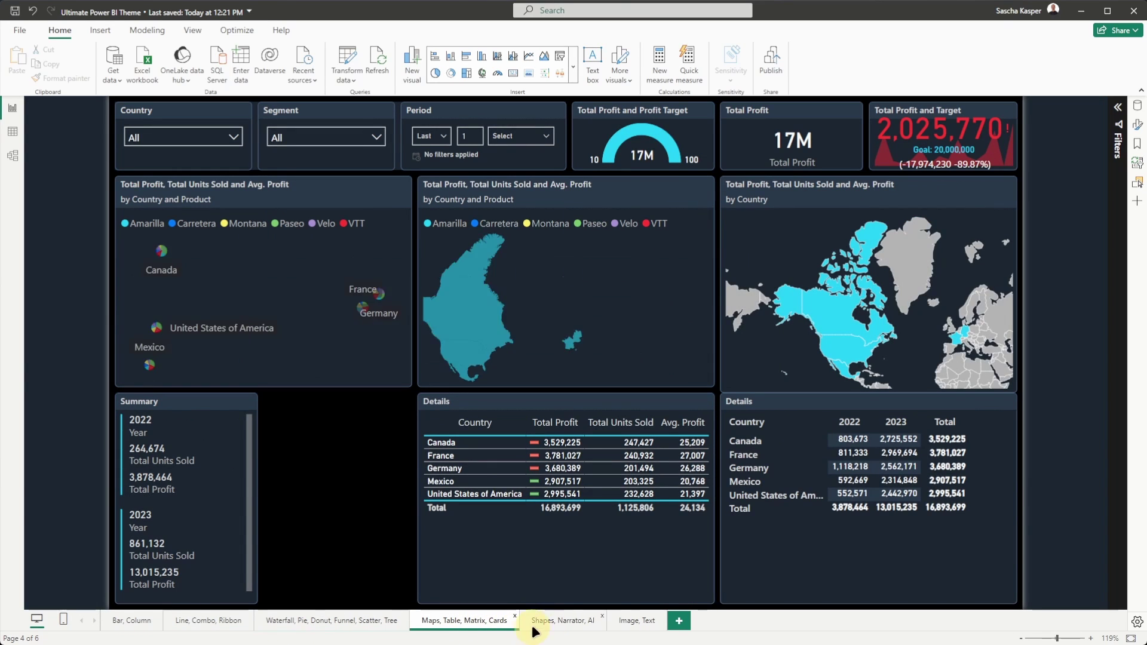
click(559, 621)
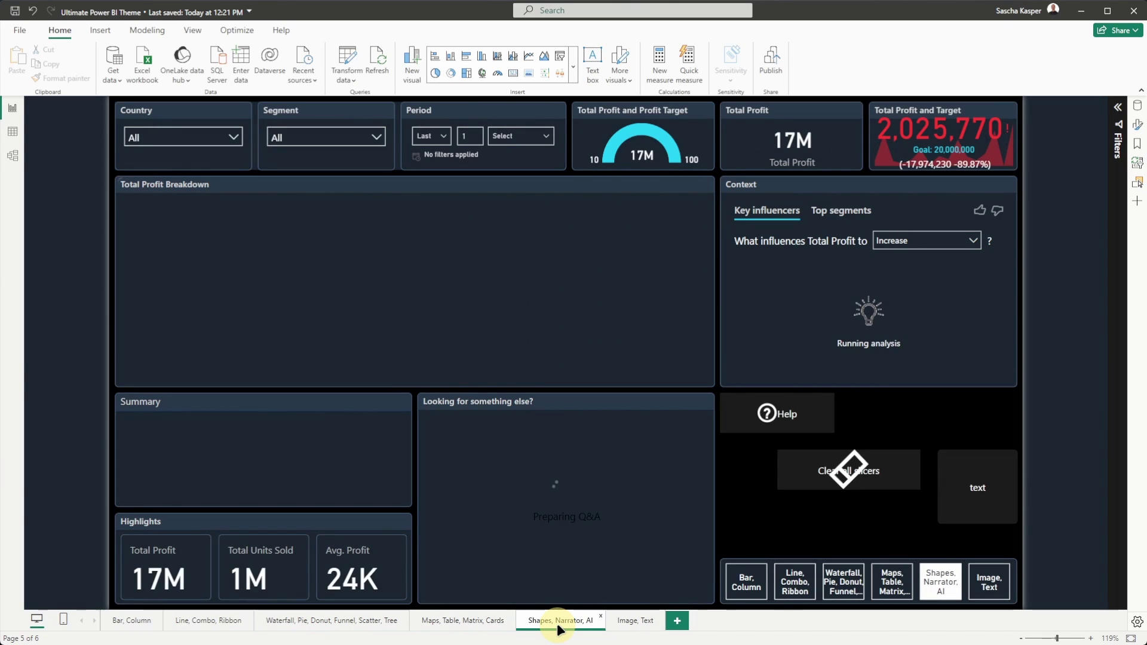
click(642, 622)
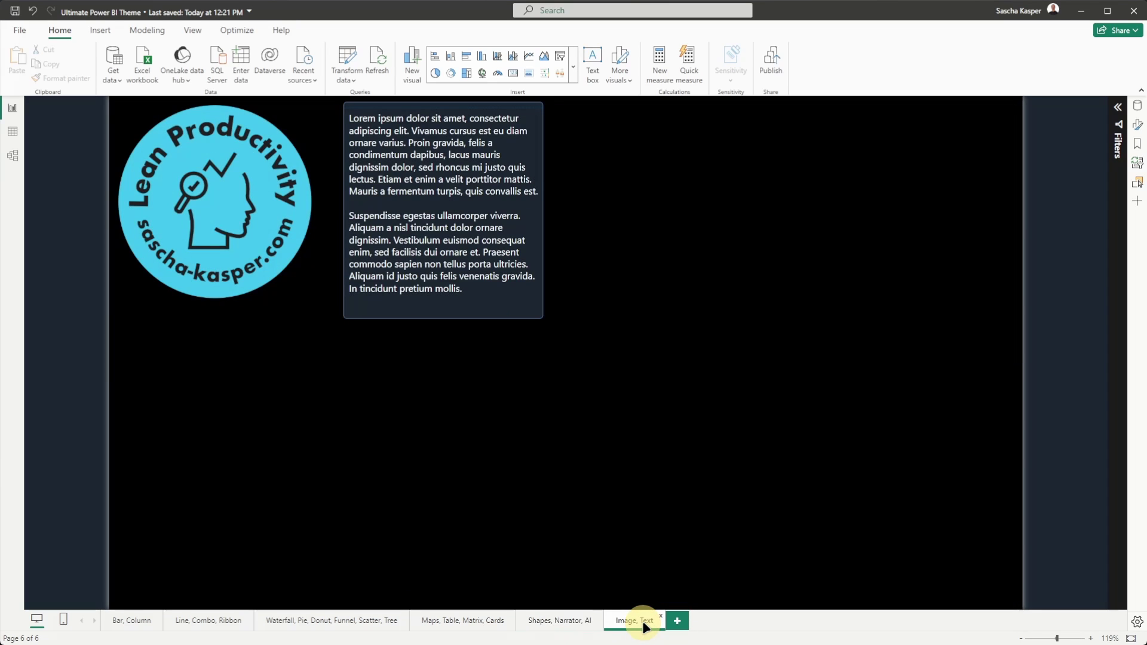
click(132, 624)
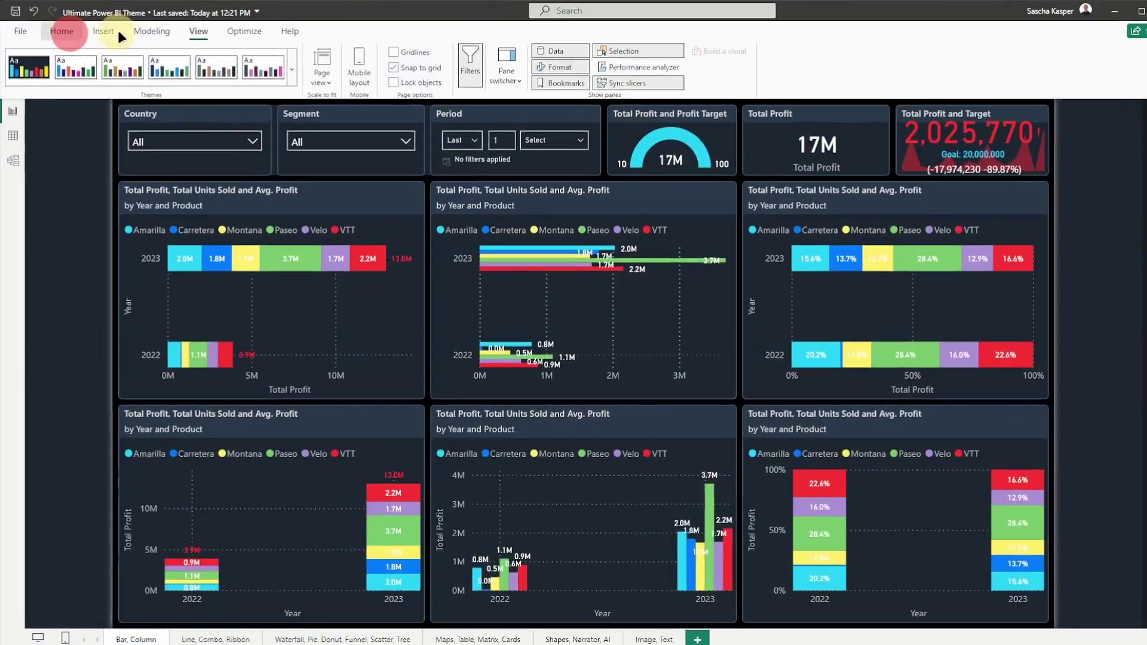
Apply the first built-in theme of the Power BI group to the report
click(62, 31)
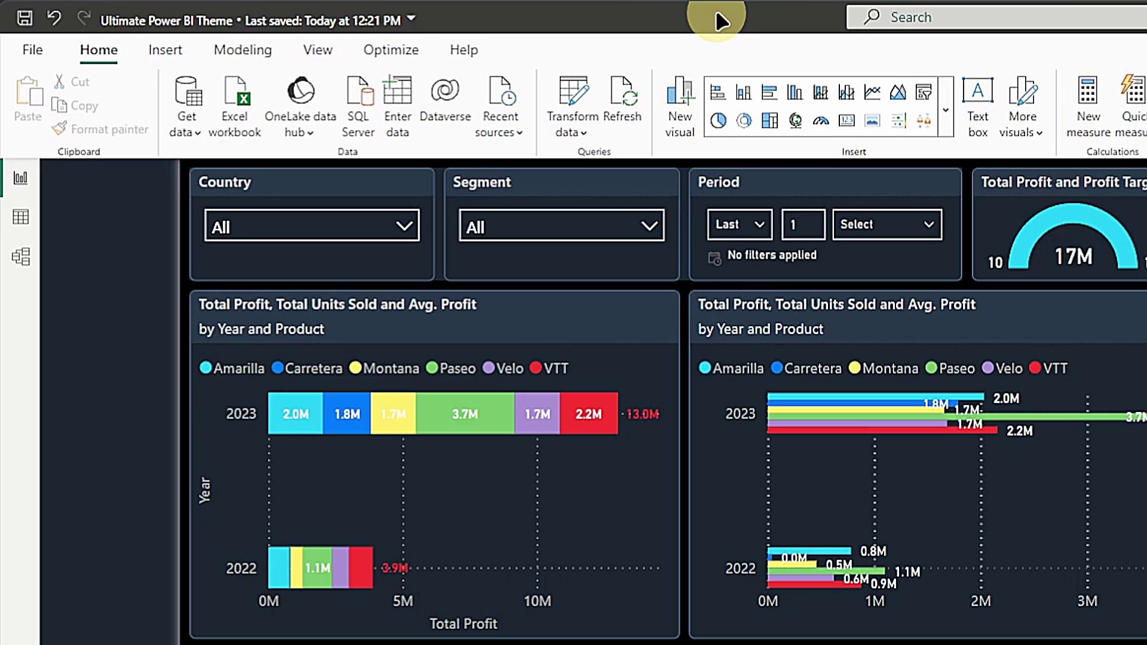
click(318, 49)
click(466, 118)
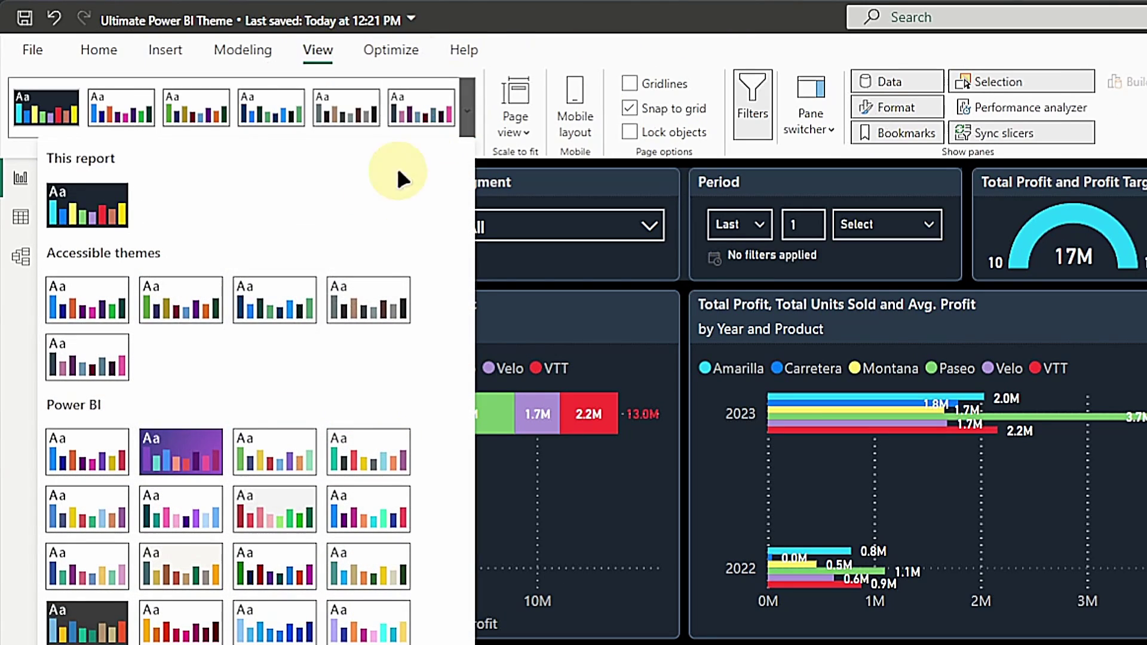
click(92, 455)
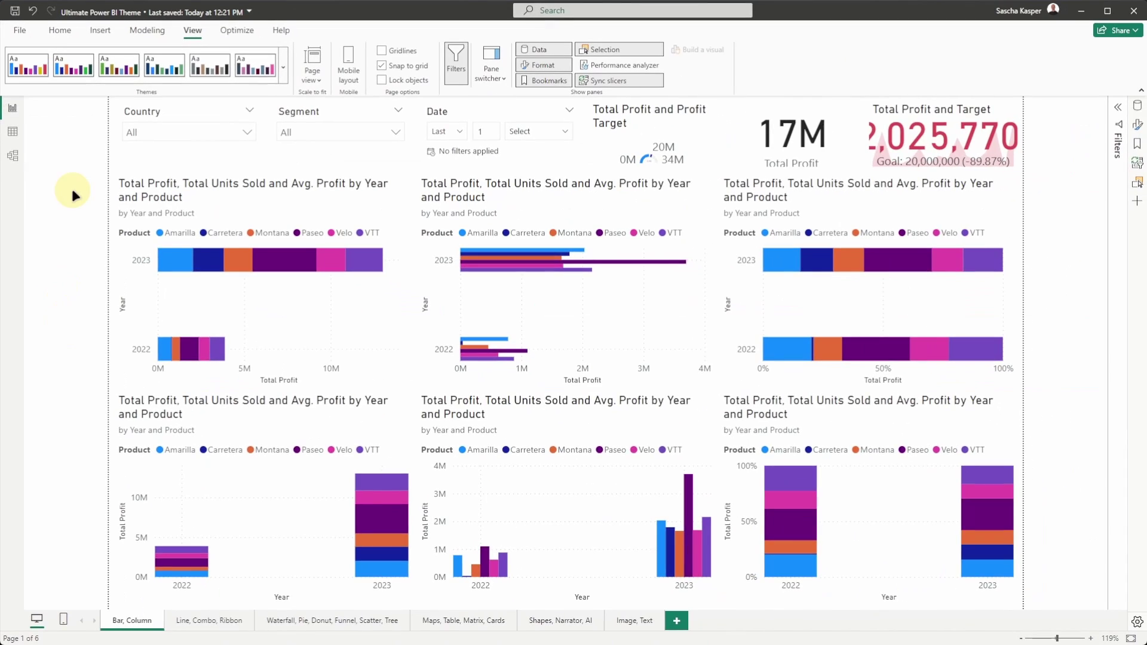
Review the line, waterfall, maps, shapes and image report pages under the built-in theme
click(208, 621)
click(315, 621)
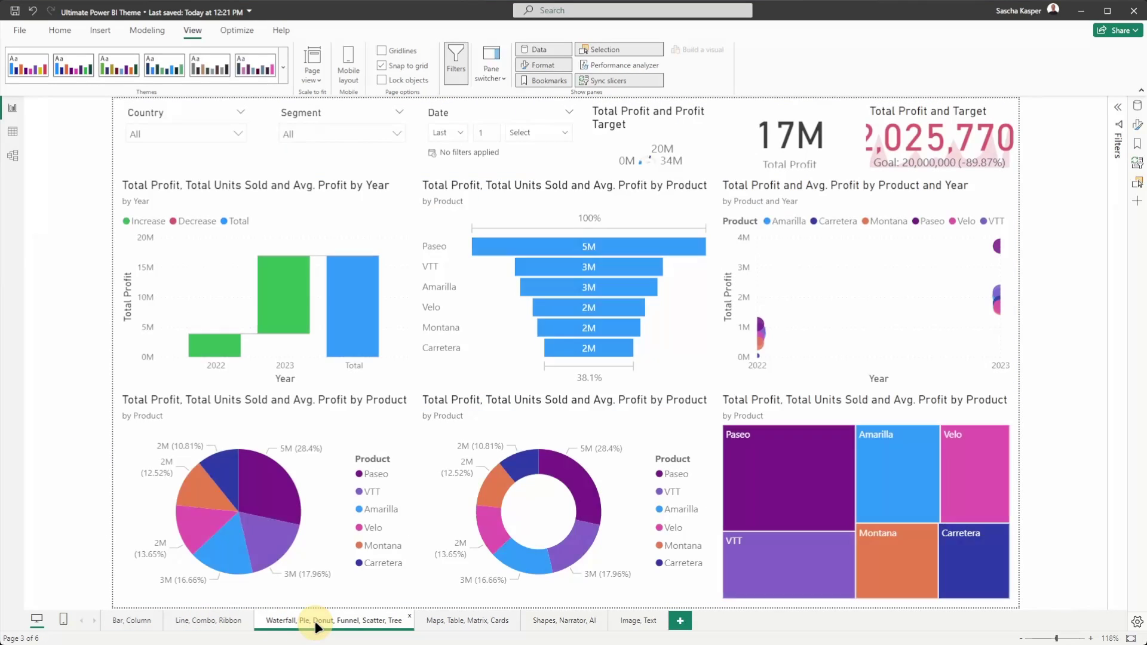
click(467, 623)
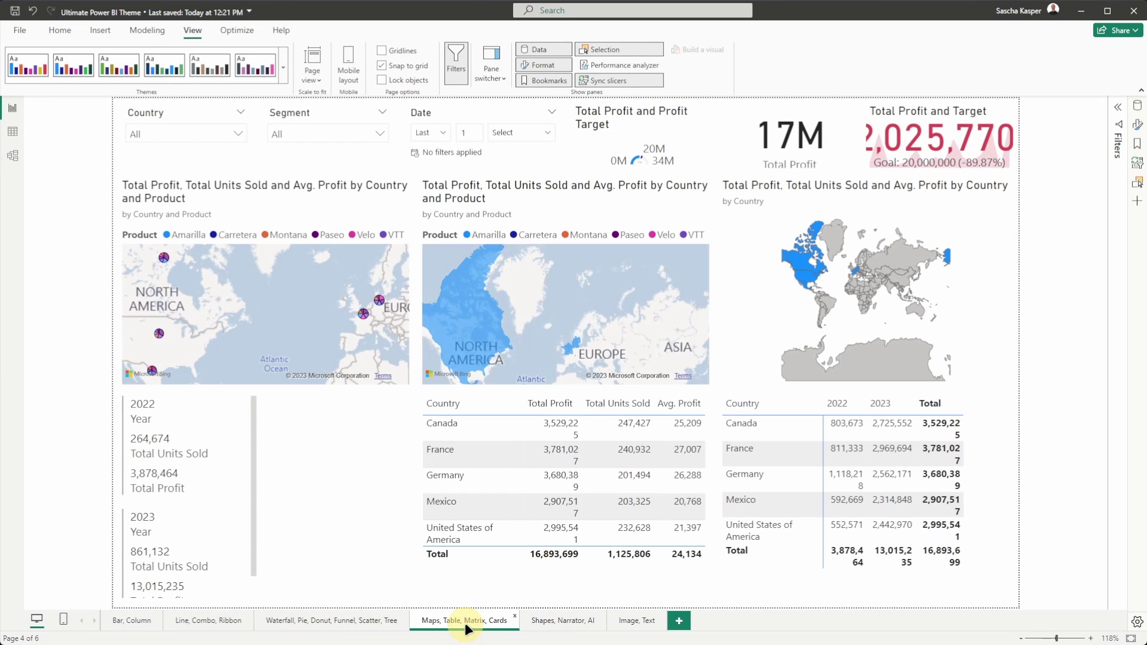
click(554, 623)
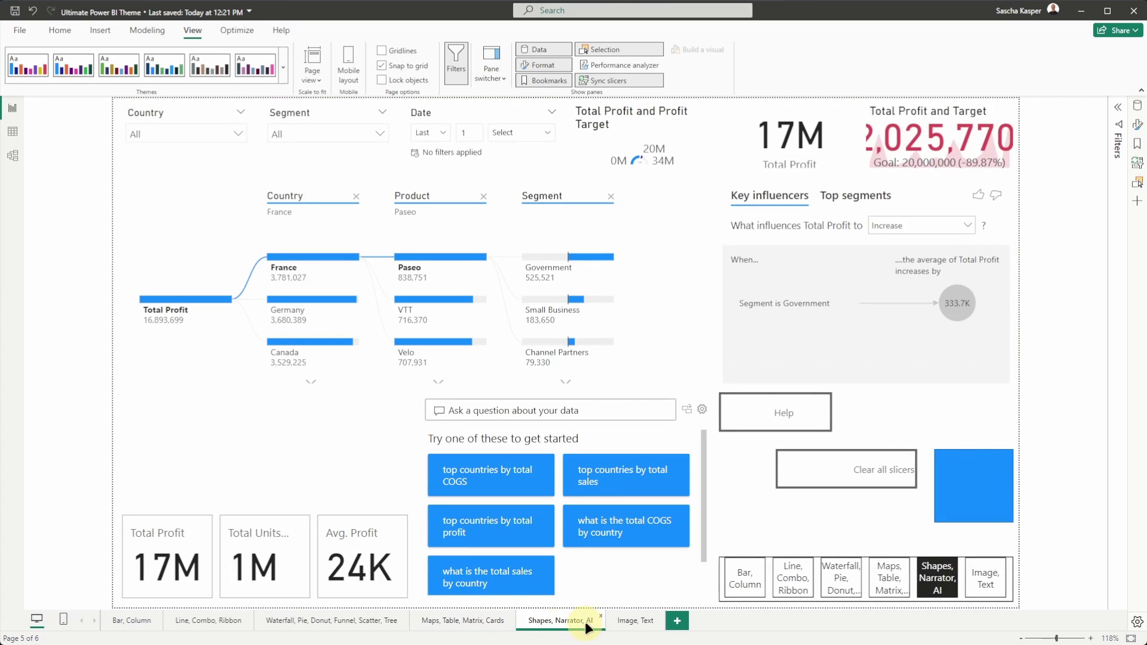
click(633, 622)
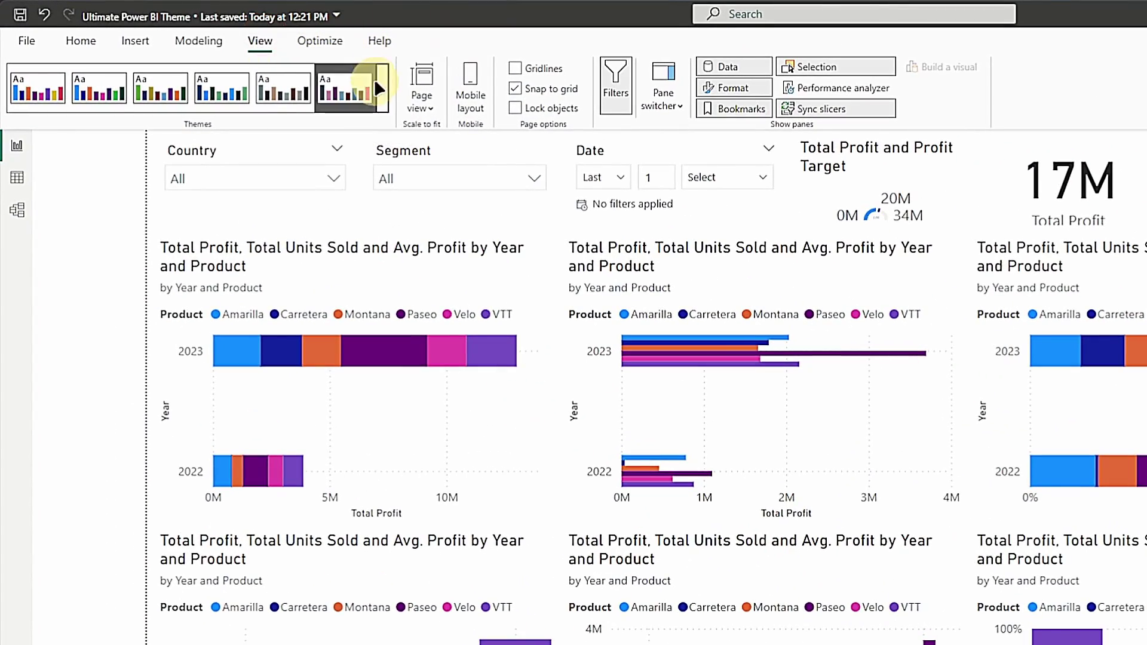
Import LeanProductivity Theme.json from the PowerBI templates folder as the report theme
click(378, 83)
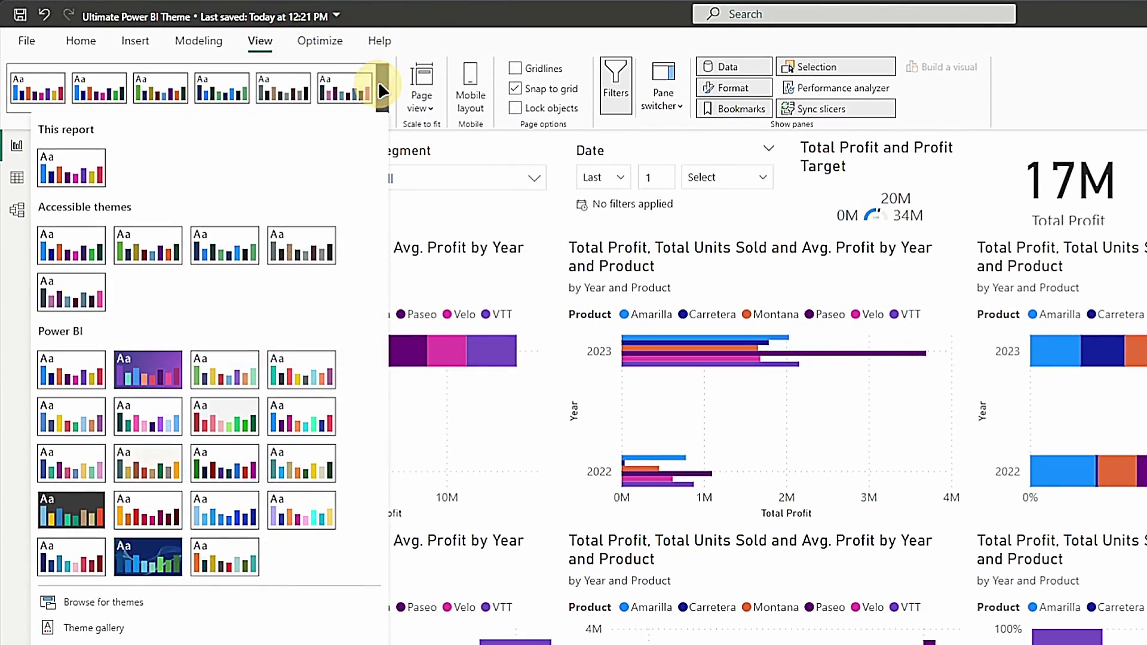
click(222, 602)
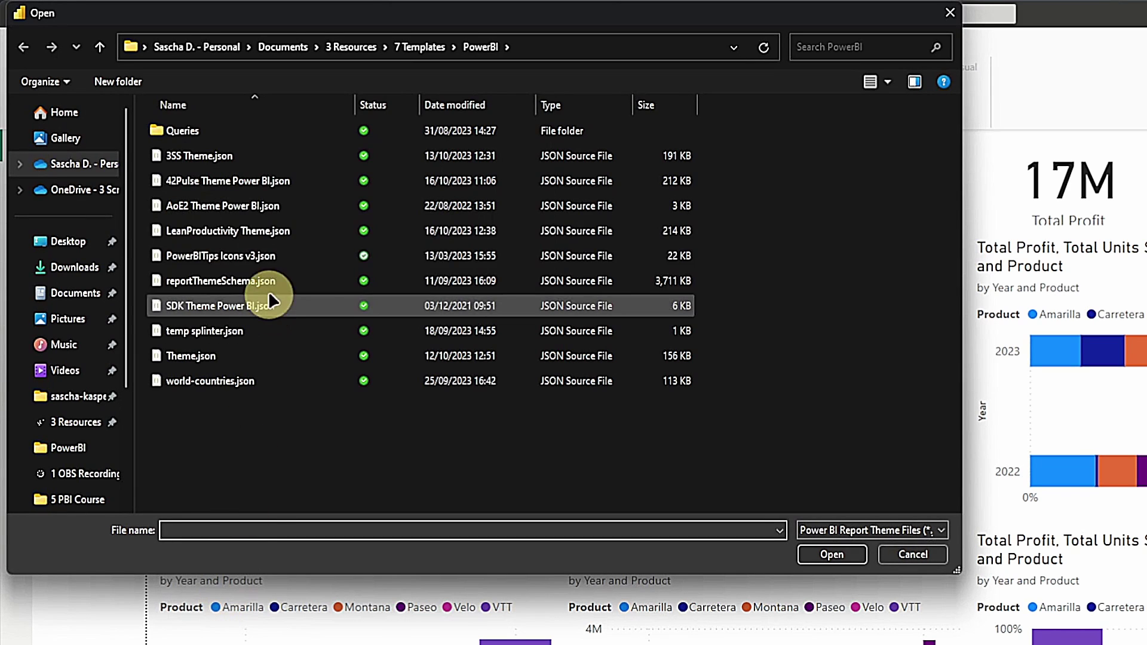
click(272, 230)
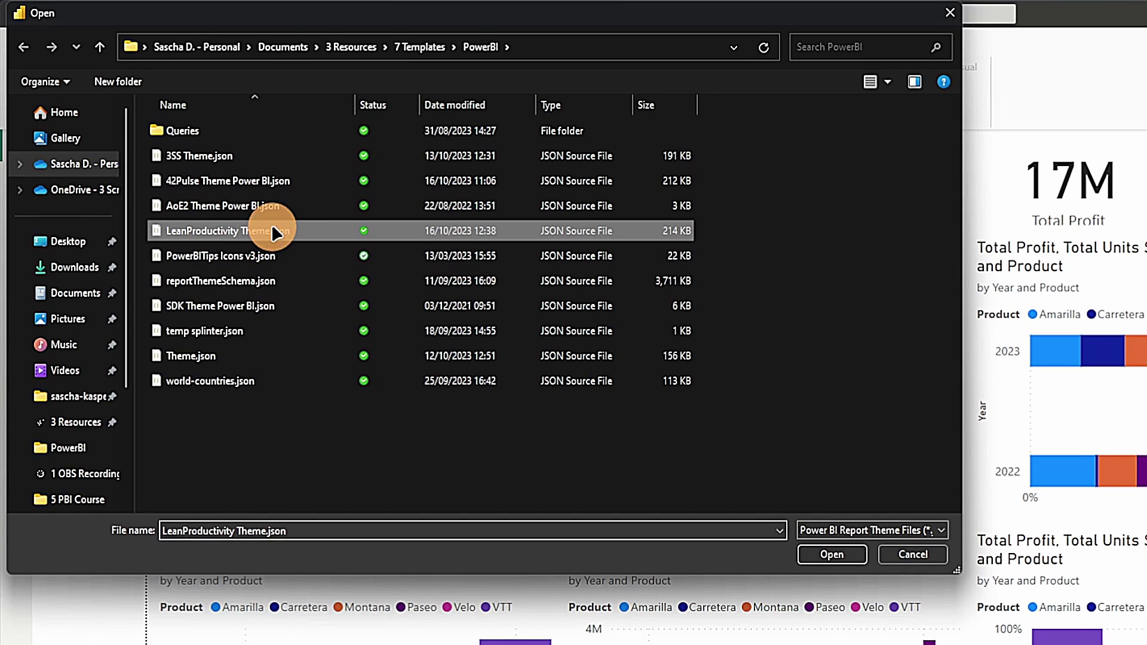
click(838, 551)
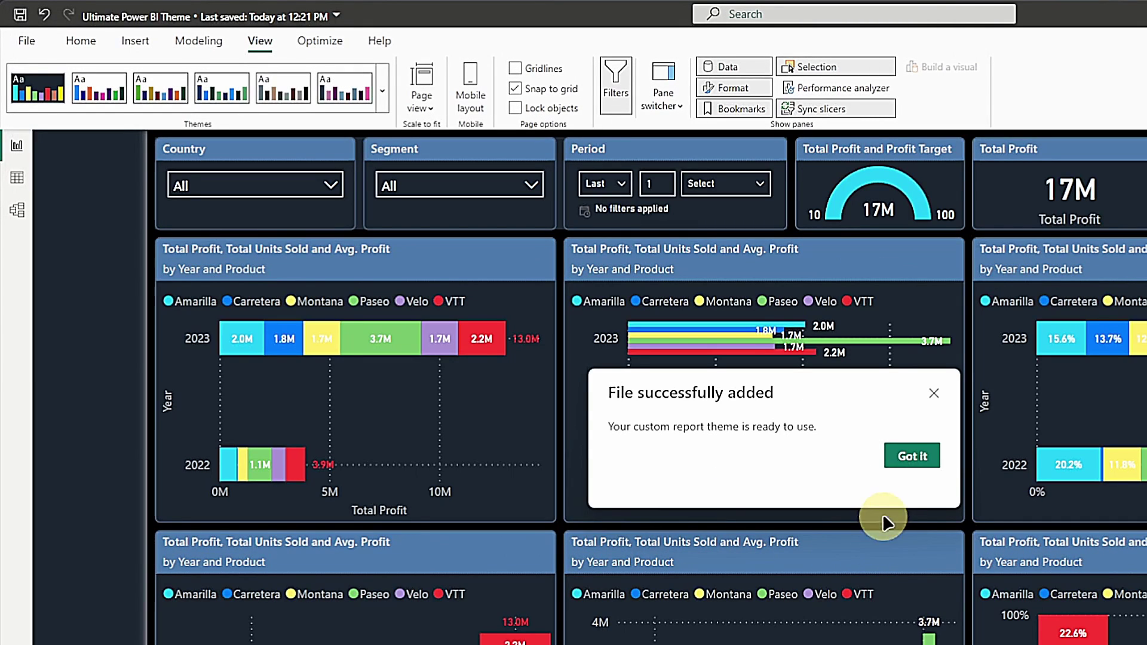
click(904, 457)
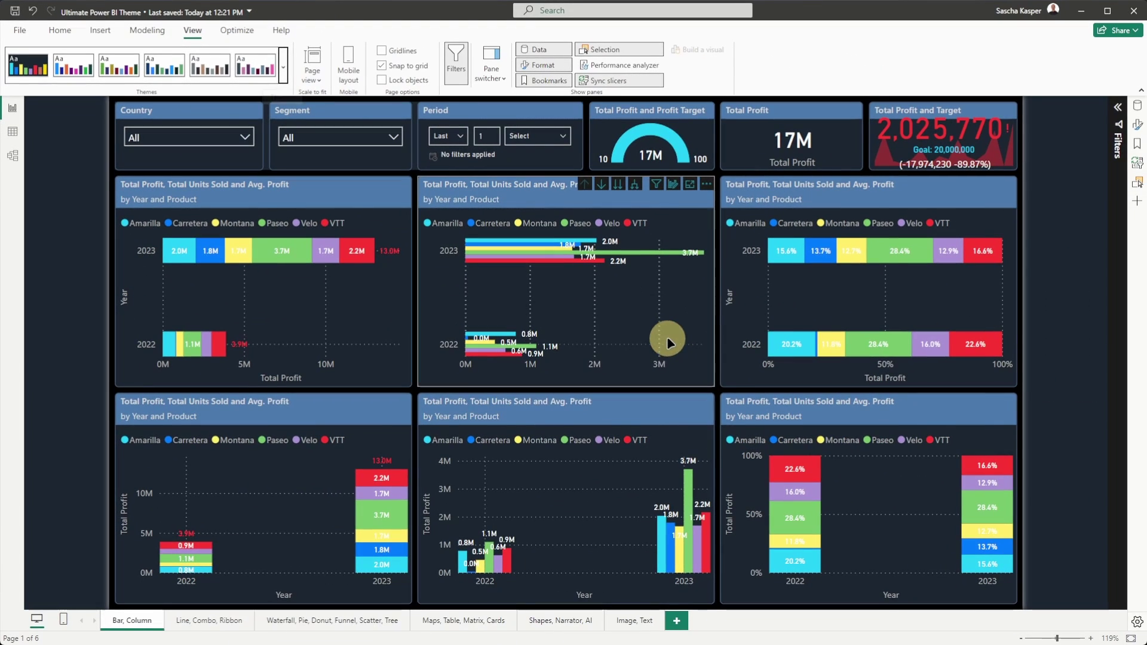
Review the remaining report pages with the custom theme and return to the Bar, Column page
click(212, 621)
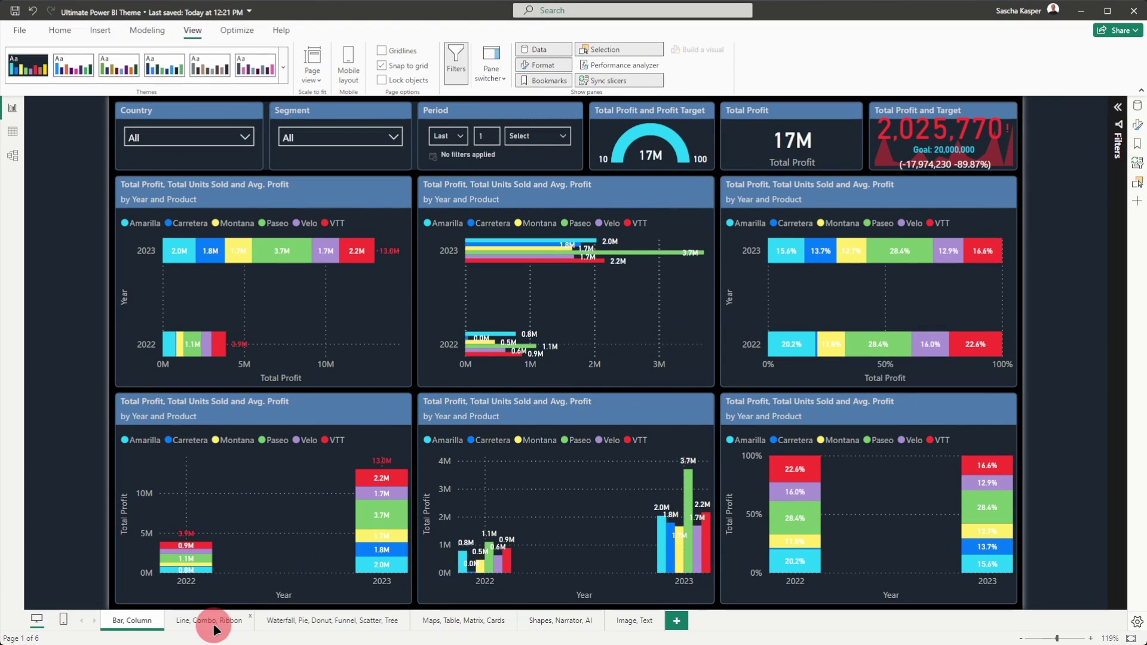
click(313, 621)
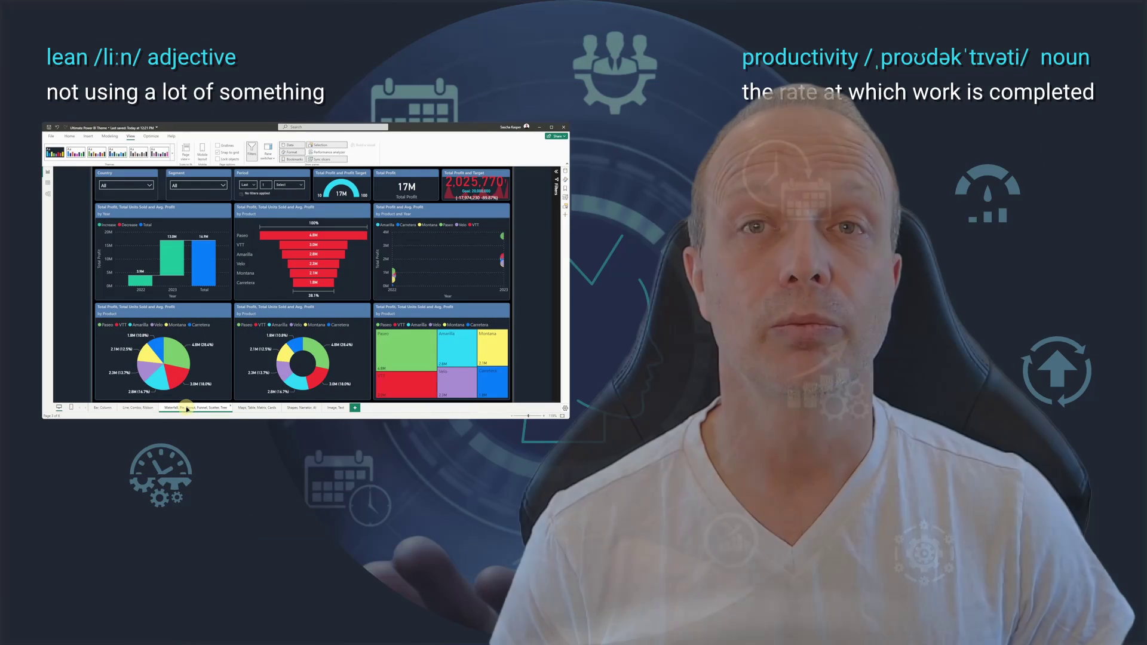
click(249, 408)
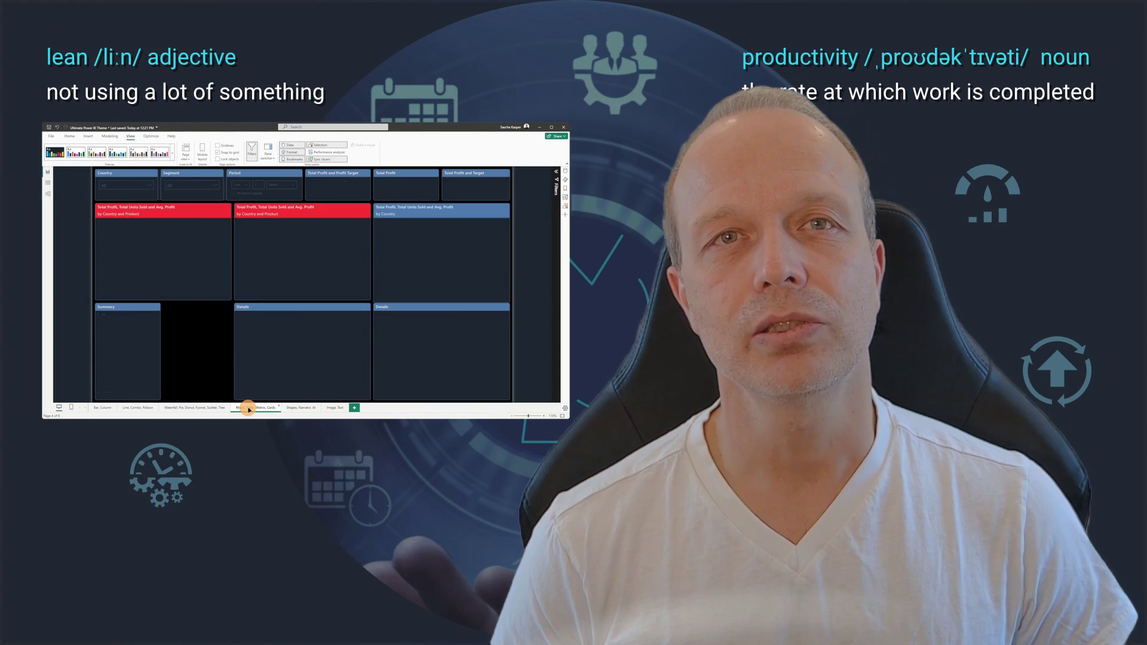
click(300, 407)
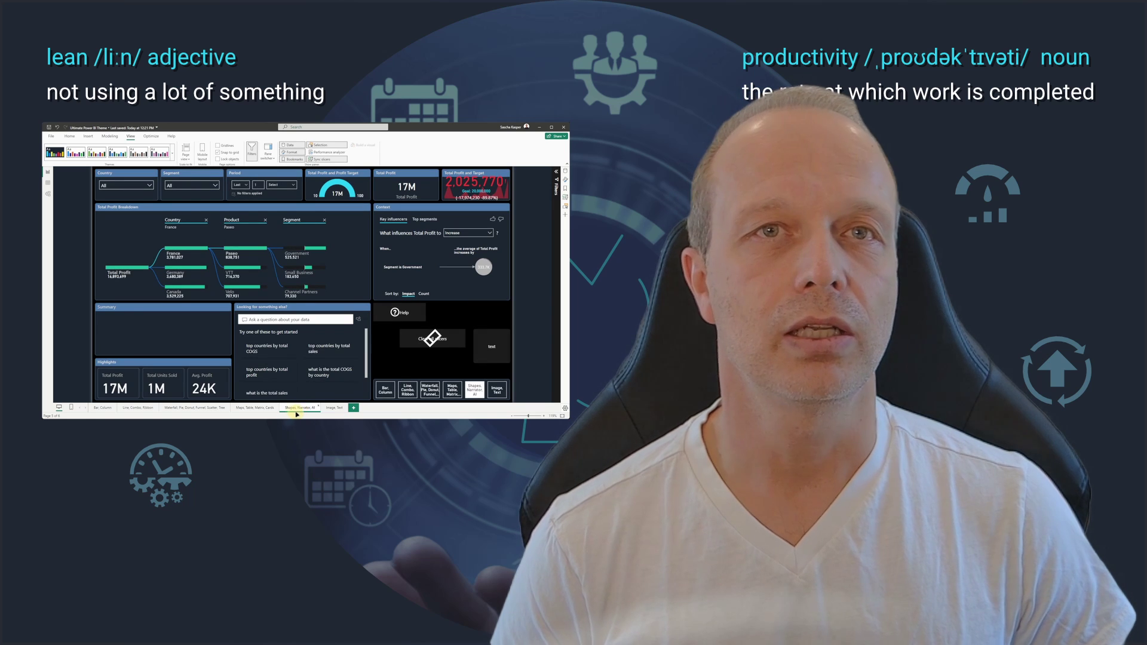
click(328, 410)
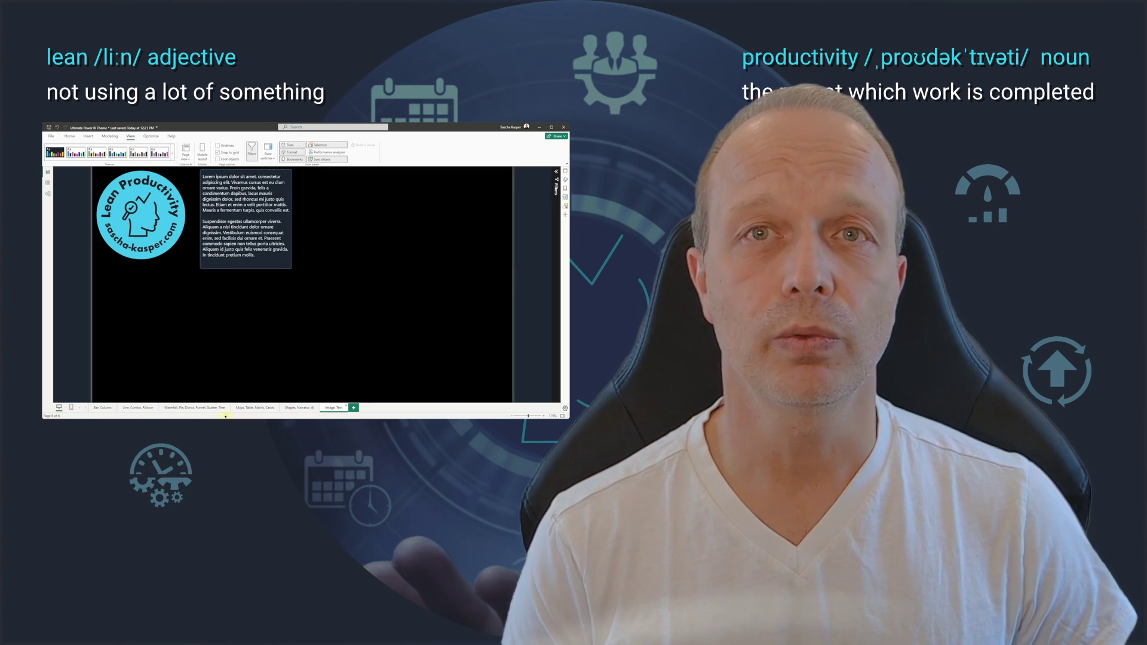
click(103, 407)
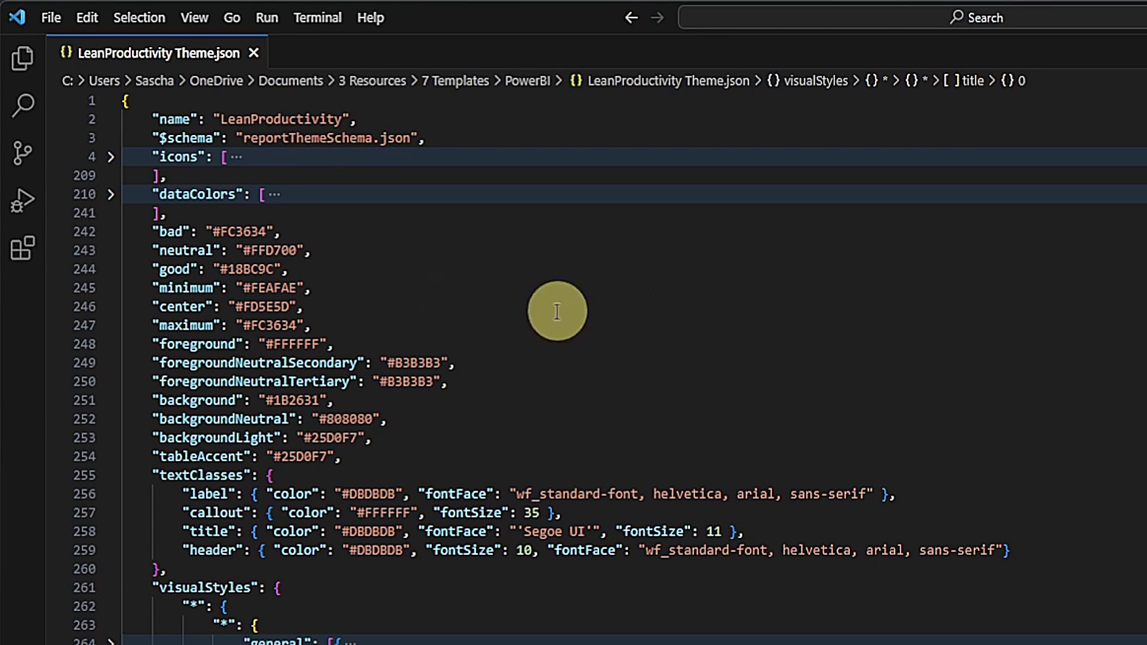
In LeanProductivity Theme.json in VS Code, expand the dataColors list and examine the colour settings and the visualStyles sections
click(108, 194)
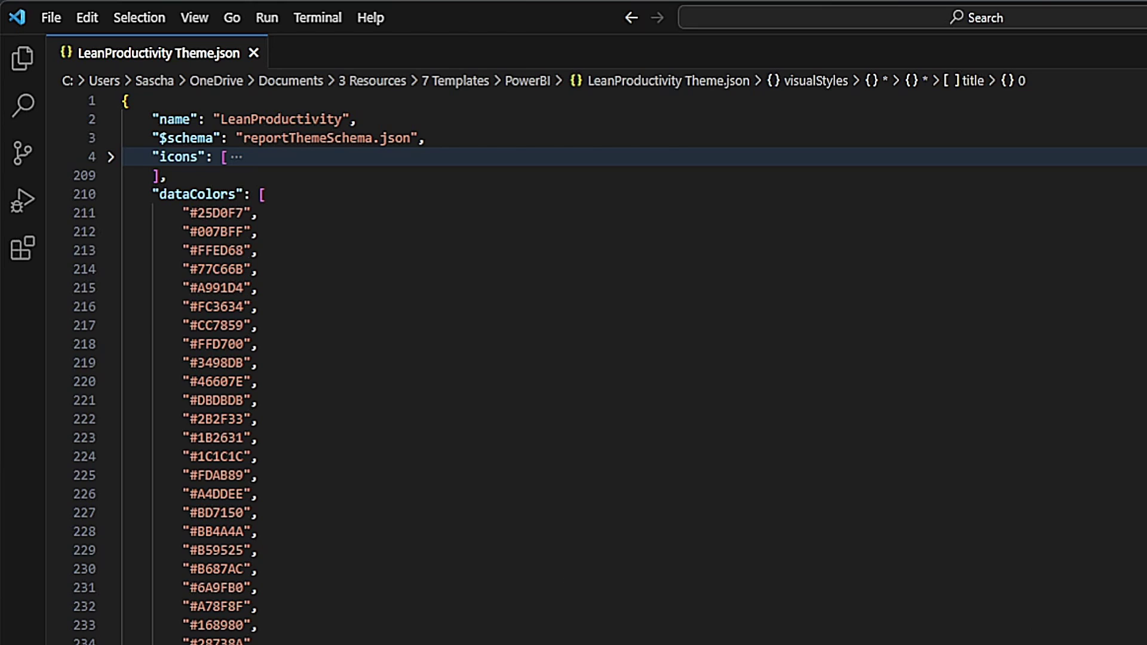
scroll(574, 364, down, 3)
scroll(574, 364, down, 9)
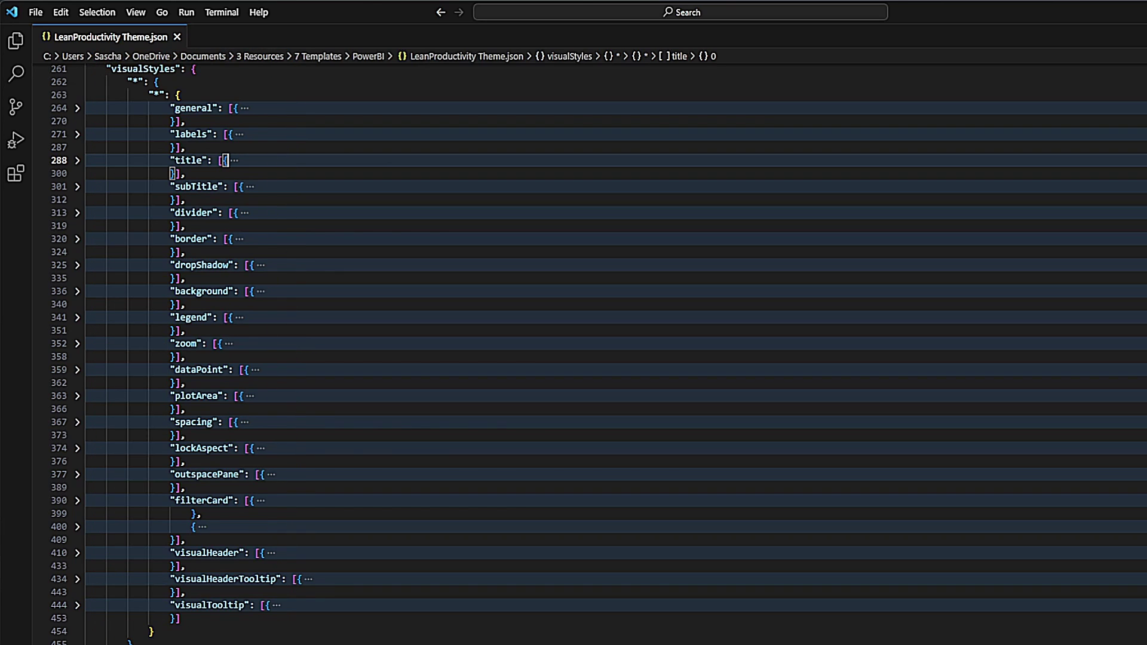
scroll(573, 358, down, 15)
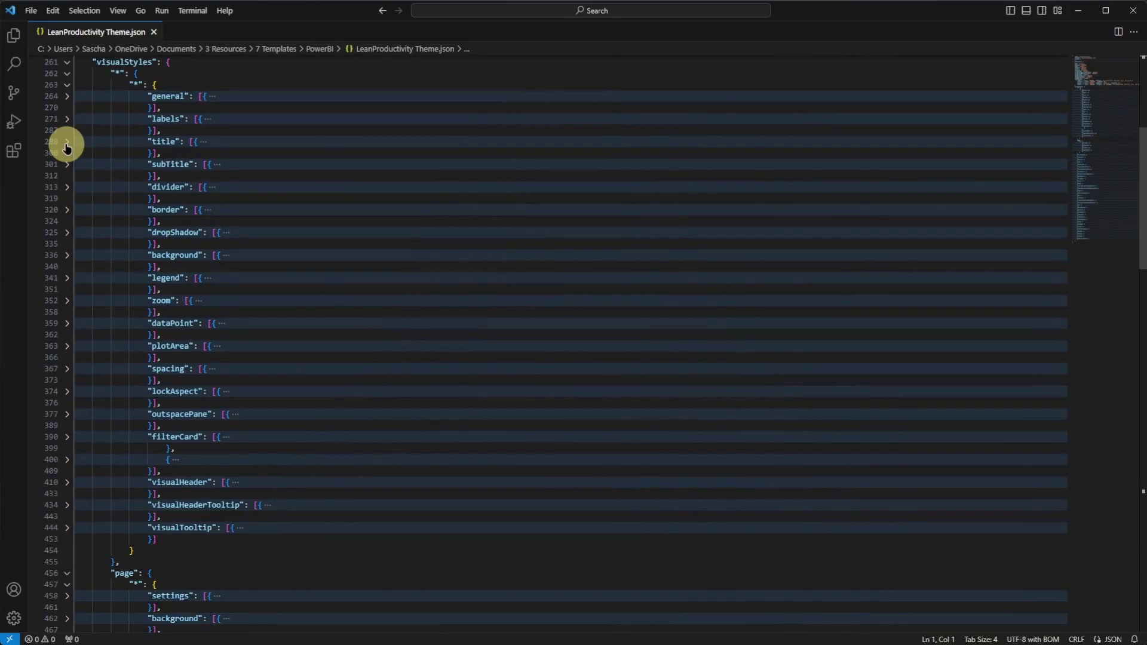
Under the global visualStyles, expand the title section, set its background color to #FC3634 and save the theme file
click(69, 145)
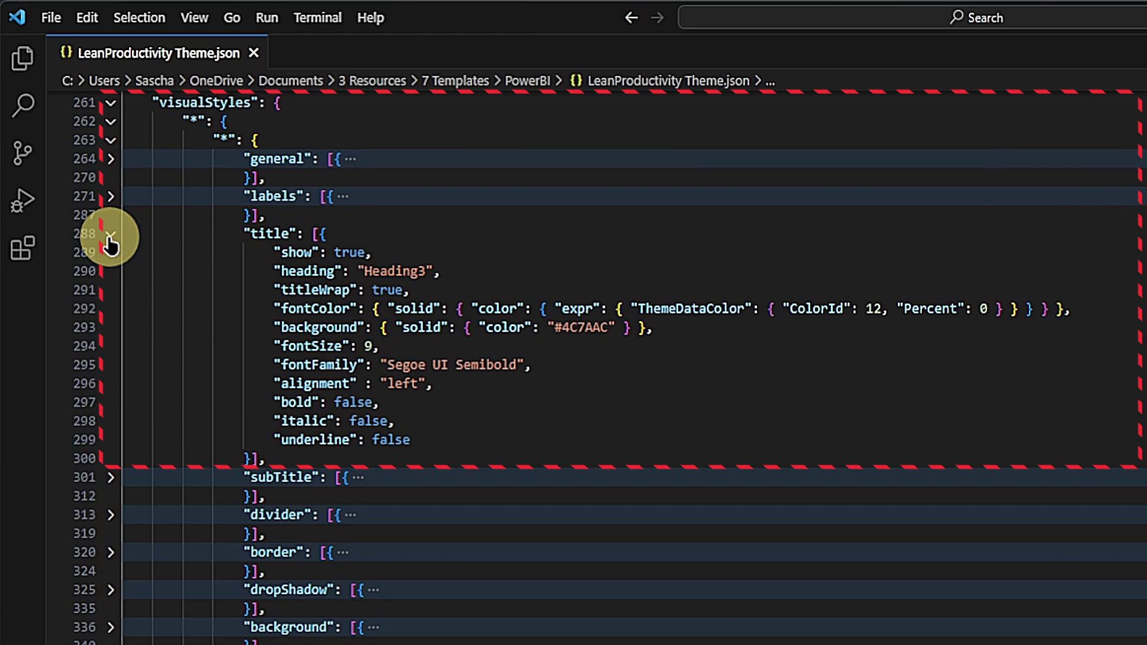
drag(553, 327, 609, 327)
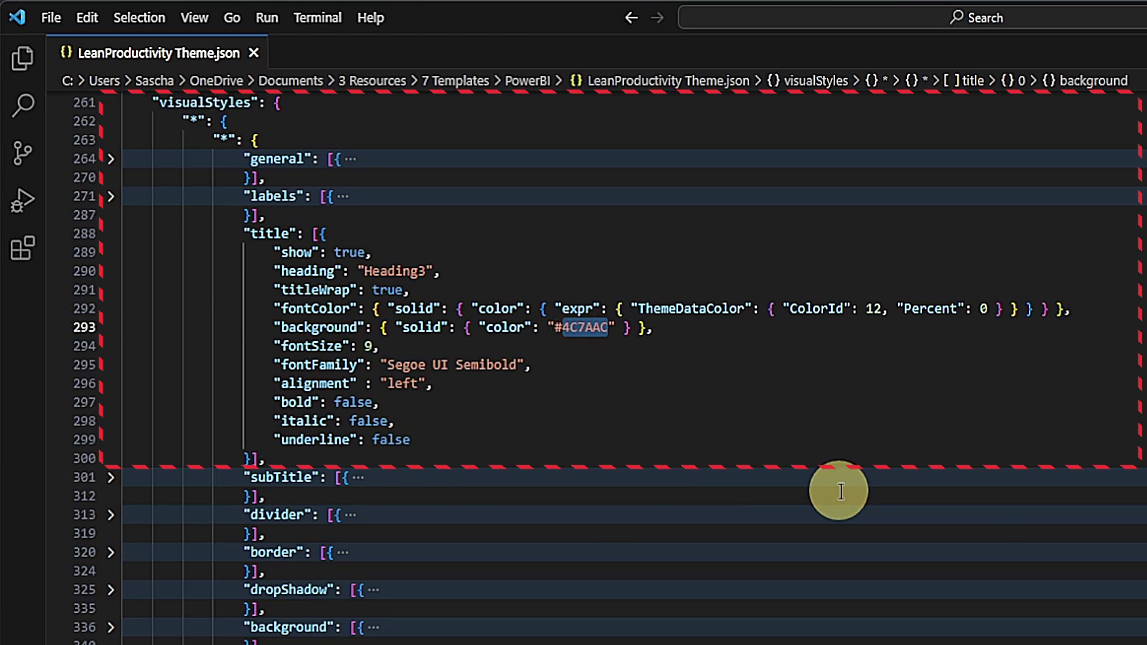
text(fc)
key(Return)
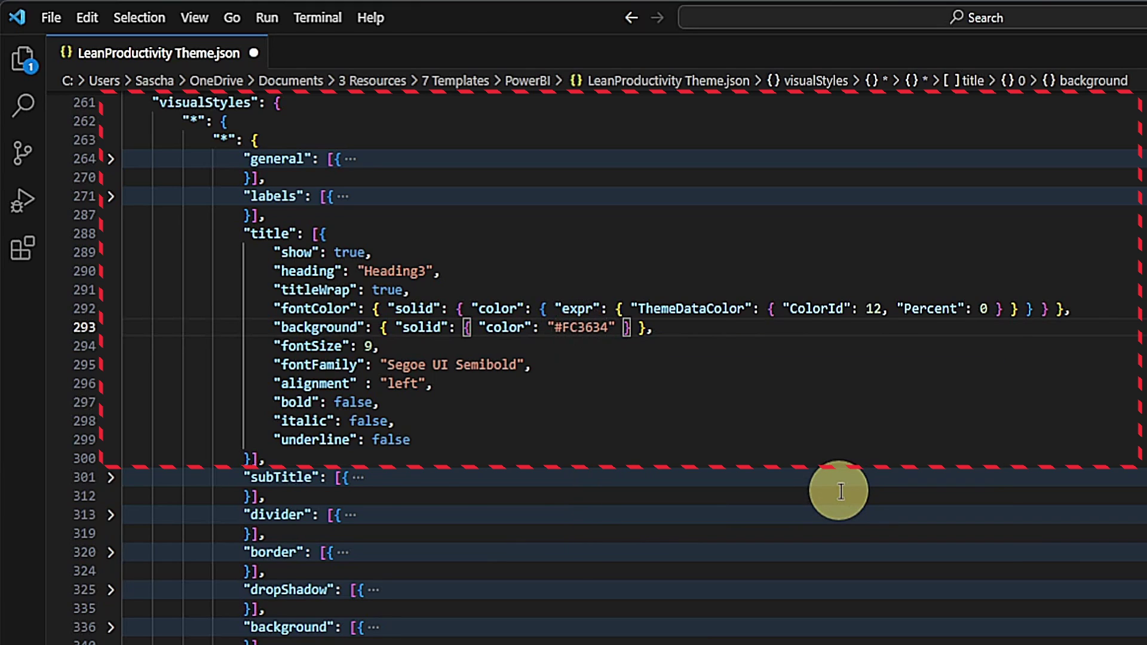
key(ctrl+s)
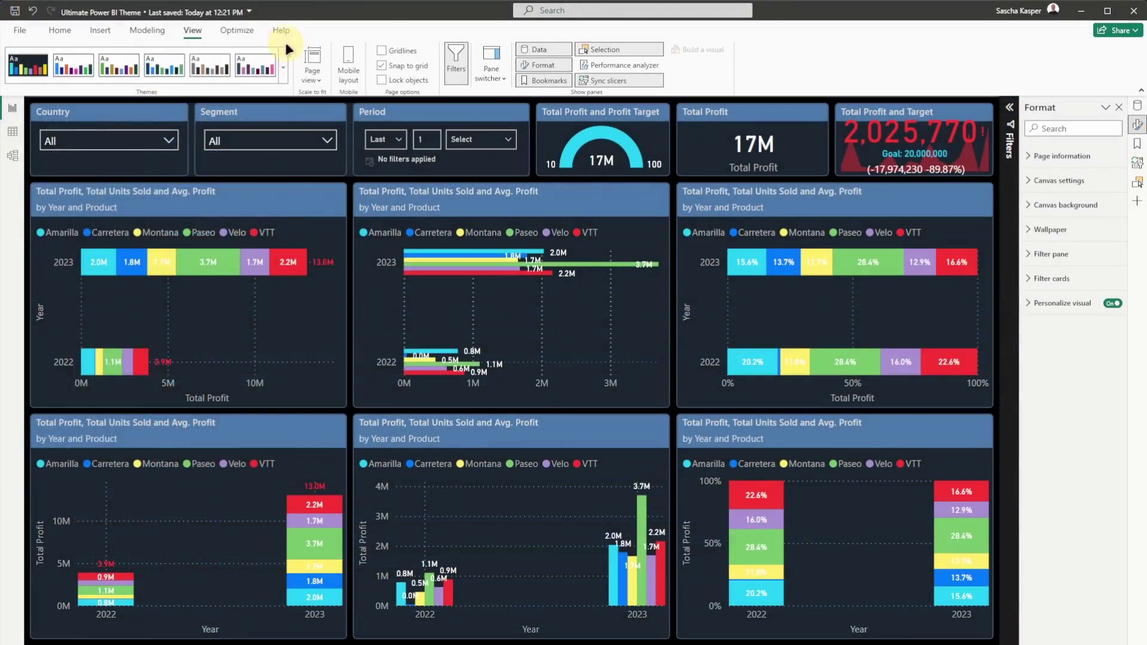
Switch to the Power BI report and import the edited LeanProductivity Theme.json again
click(284, 55)
click(154, 445)
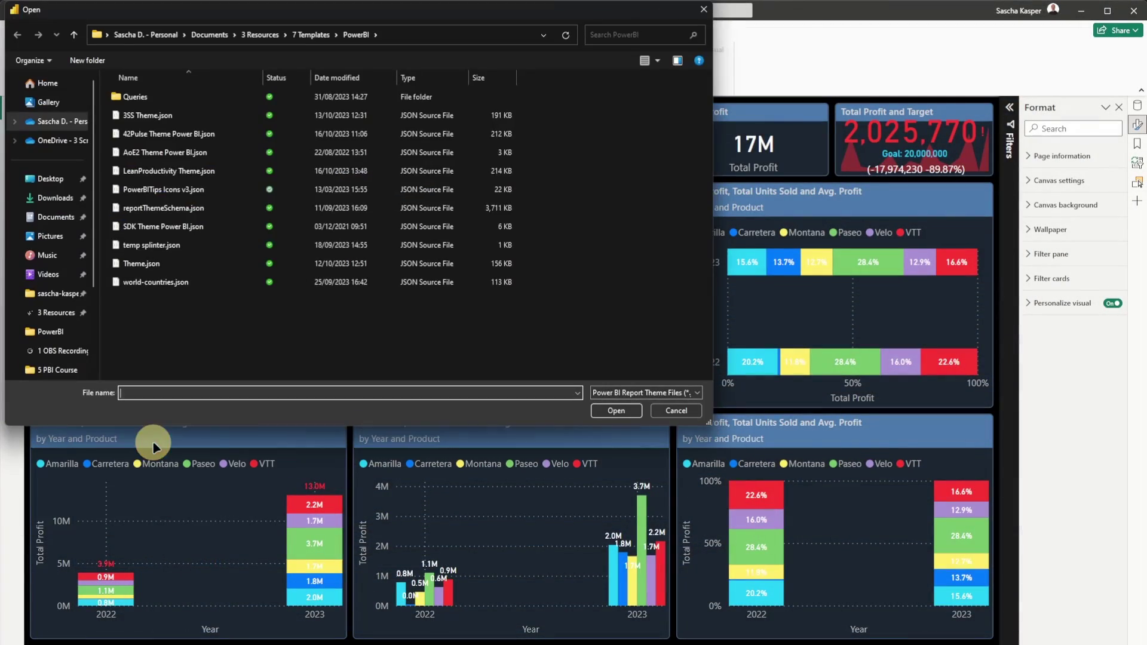
double_click(159, 171)
click(673, 356)
Check the visuals' title backgrounds across the other report pages and return to Bar, Column
click(205, 621)
click(312, 621)
click(445, 621)
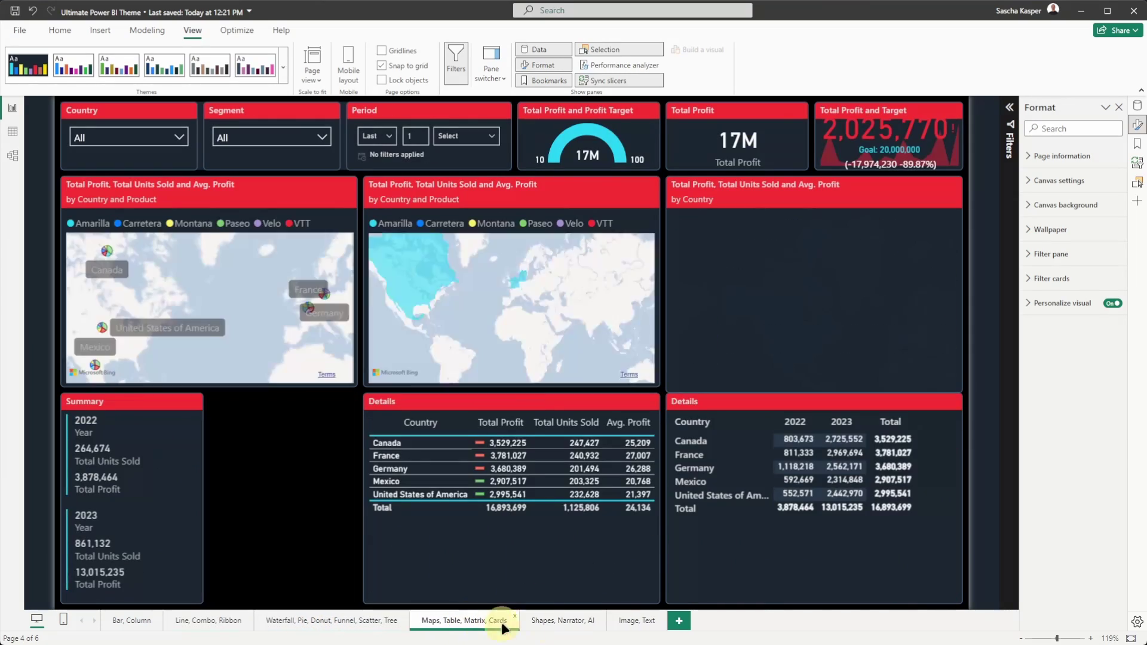
click(563, 621)
click(122, 621)
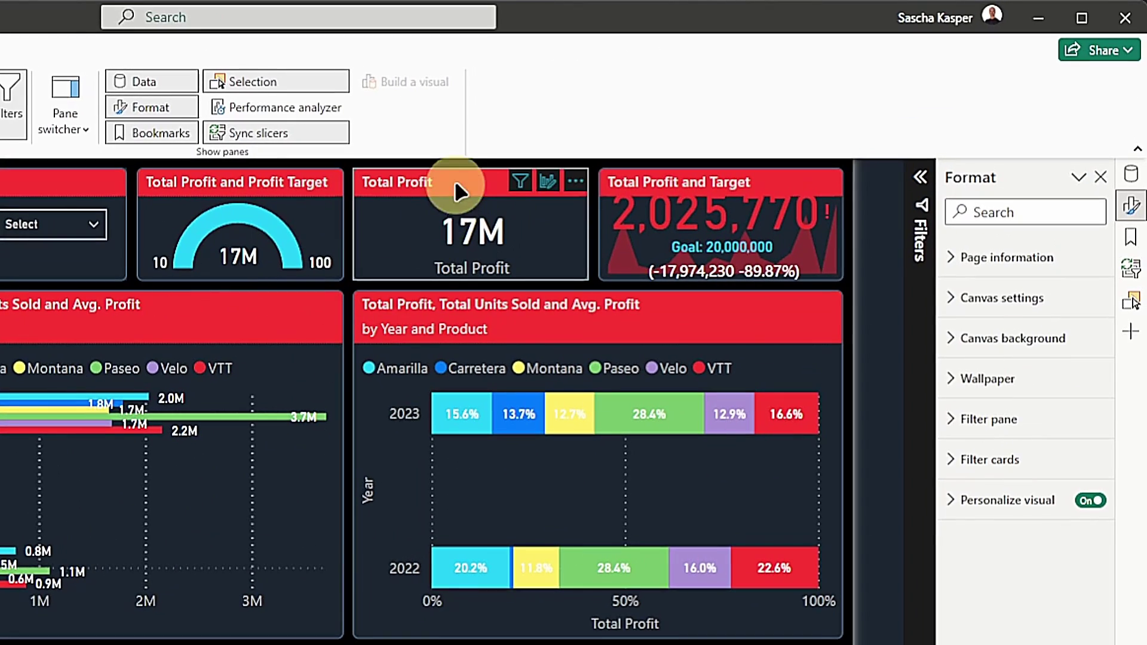
Select the Total Profit card and view the theme color palette in its title formatting options
click(631, 138)
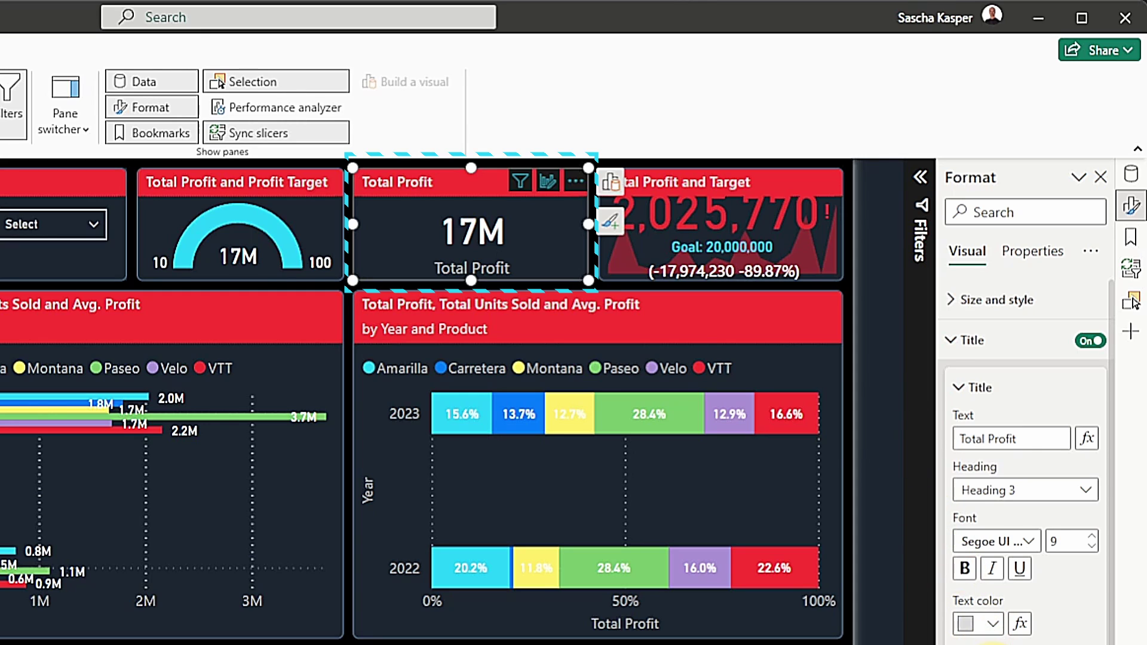
click(991, 625)
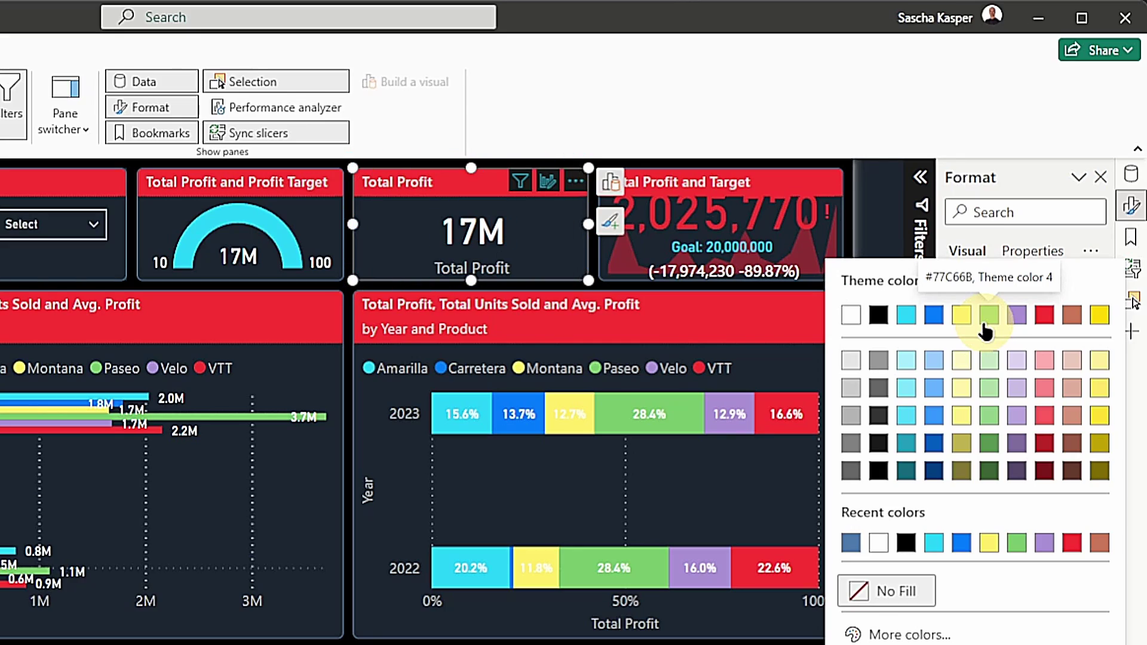
click(924, 101)
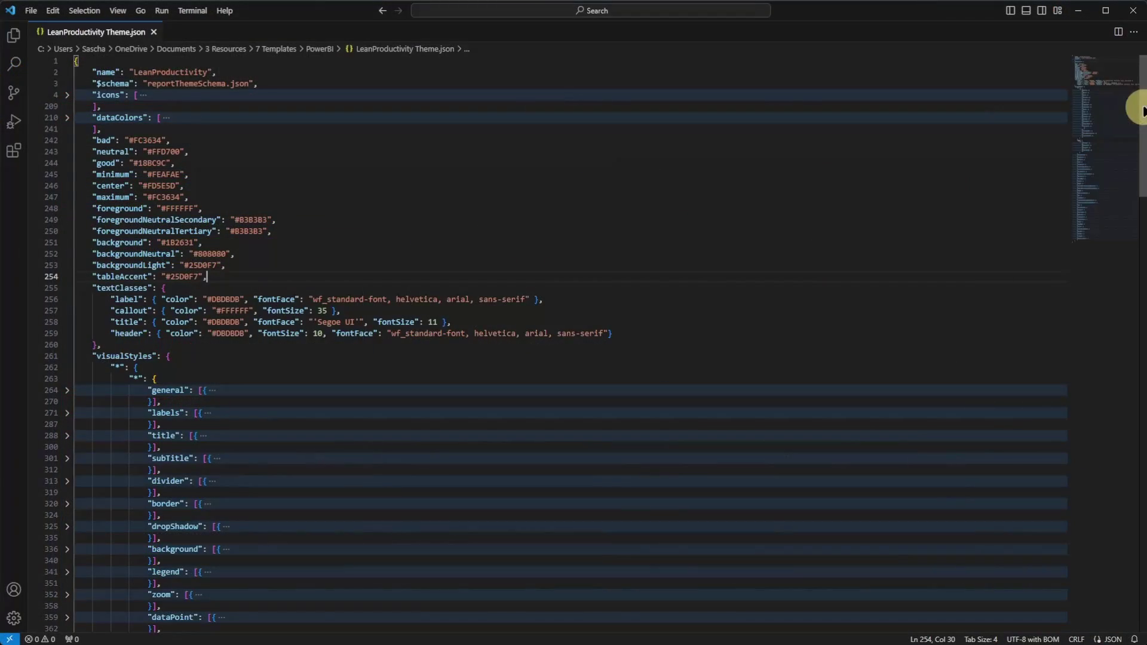
In the theme file in VS Code, find the visual-specific styles, expand the card section and examine its title_ settings
drag(1140, 108, 1142, 342)
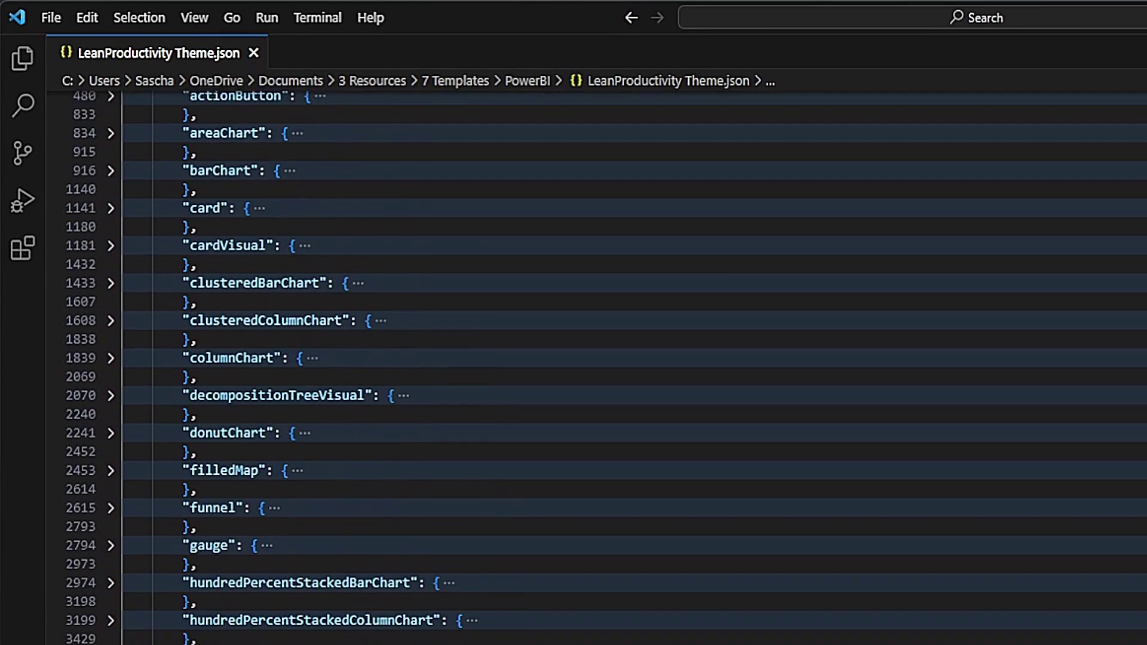
scroll(597, 368, down, 3)
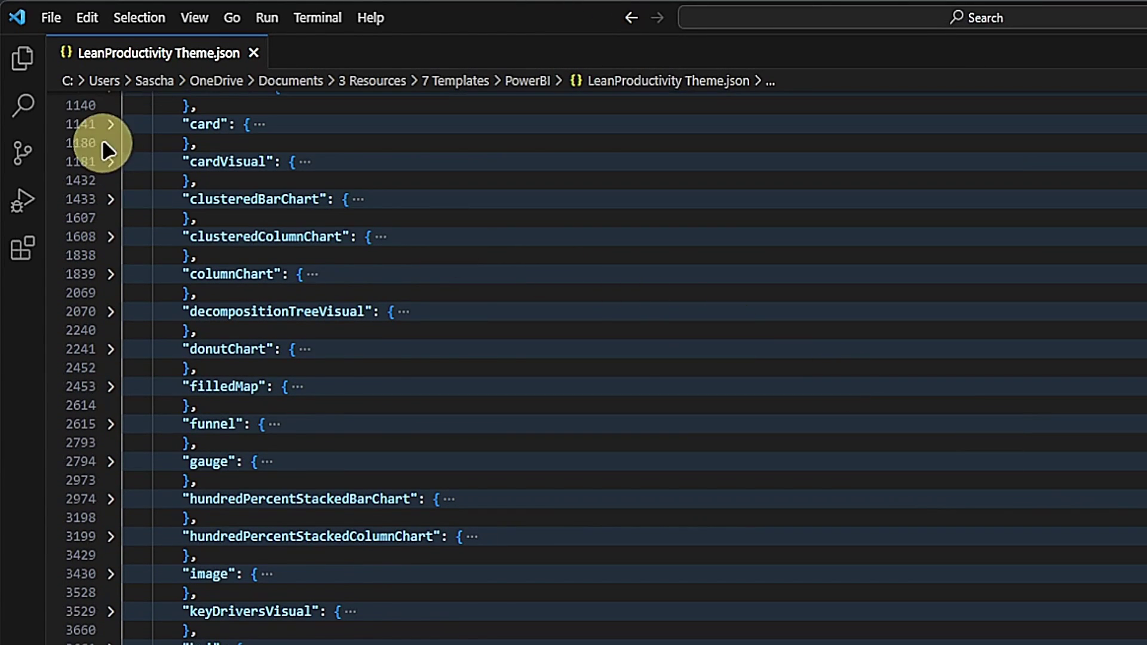
click(110, 124)
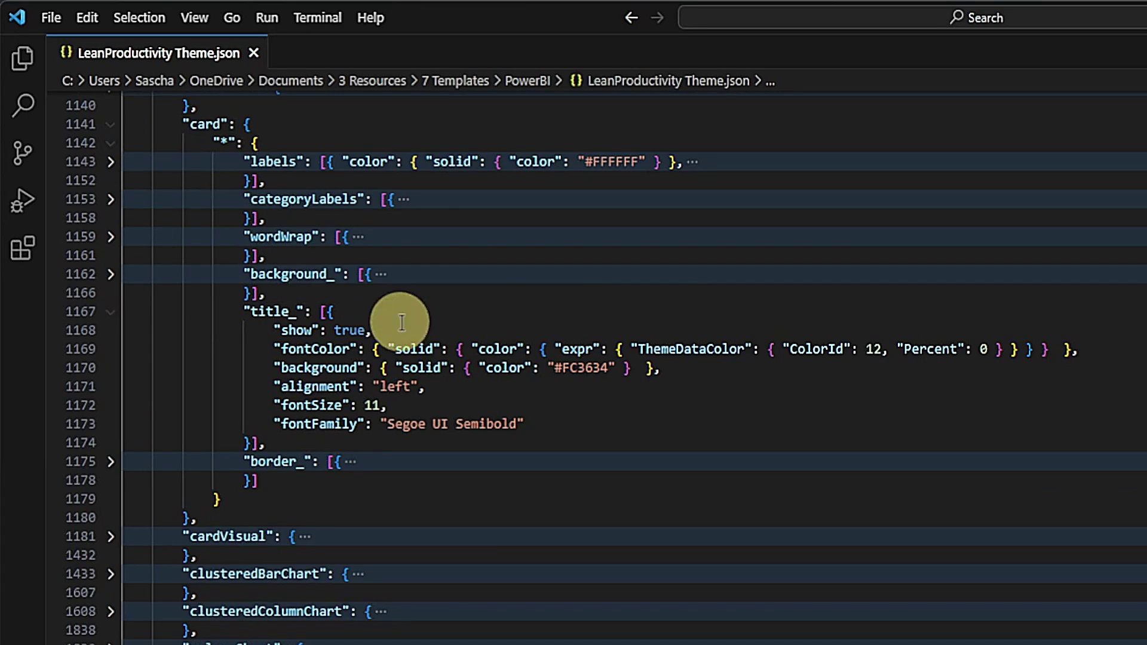
click(434, 311)
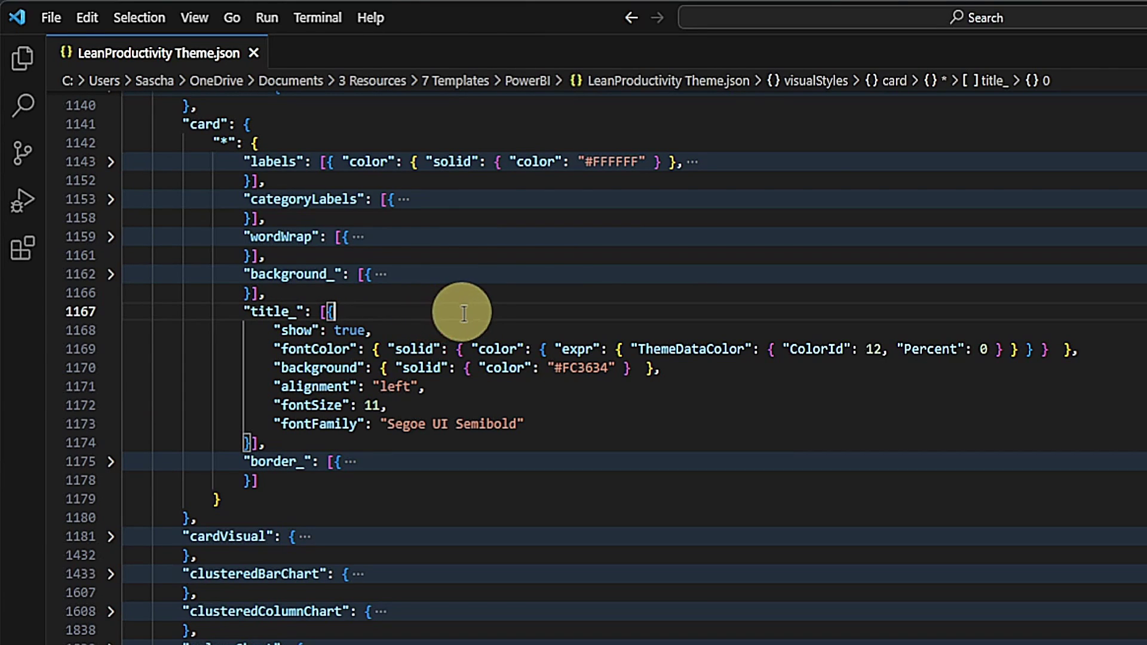
In the card section's title_ settings, set the background color to #18BC9C and rename the title_ key to title
double_click(576, 368)
key(BackSpace)
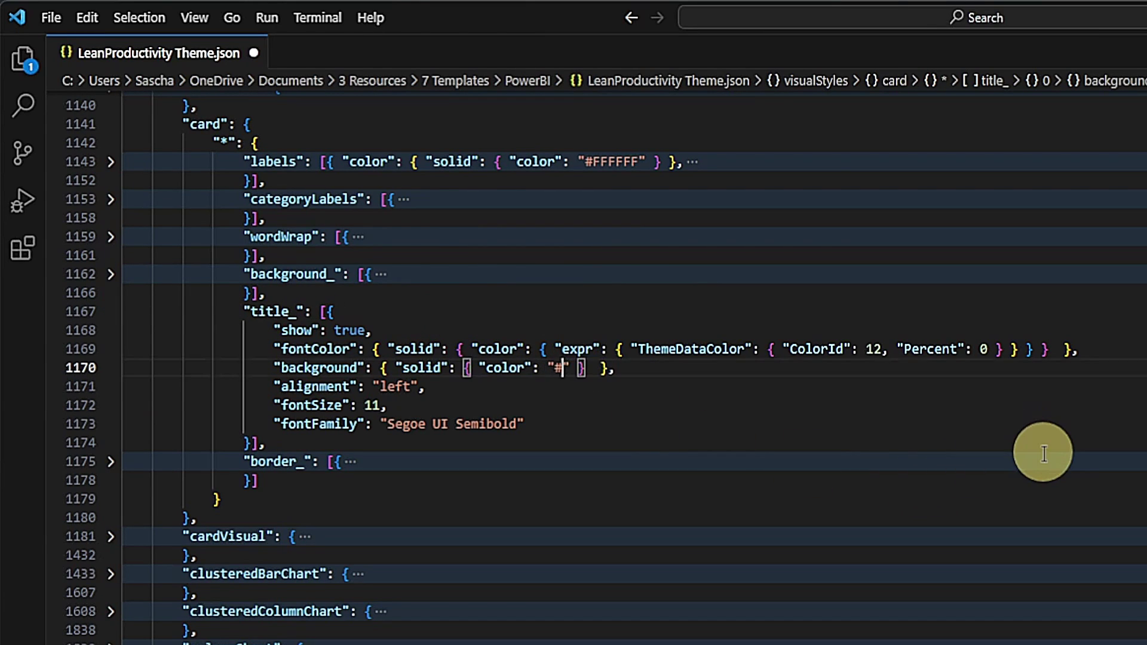
text(18BC9C)
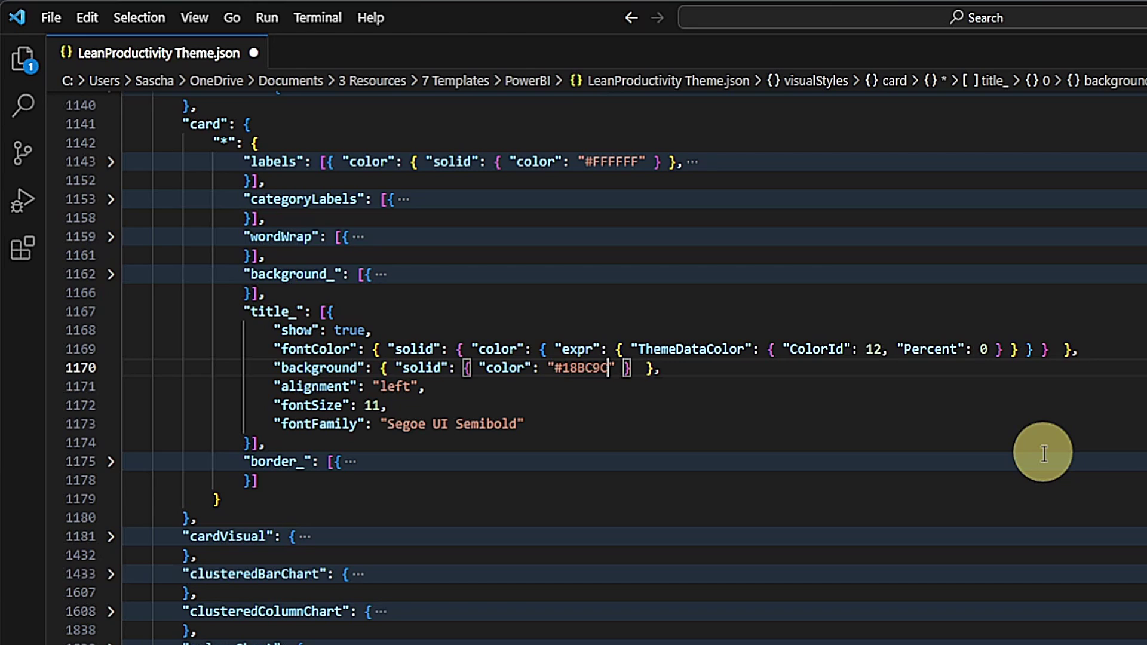
click(295, 310)
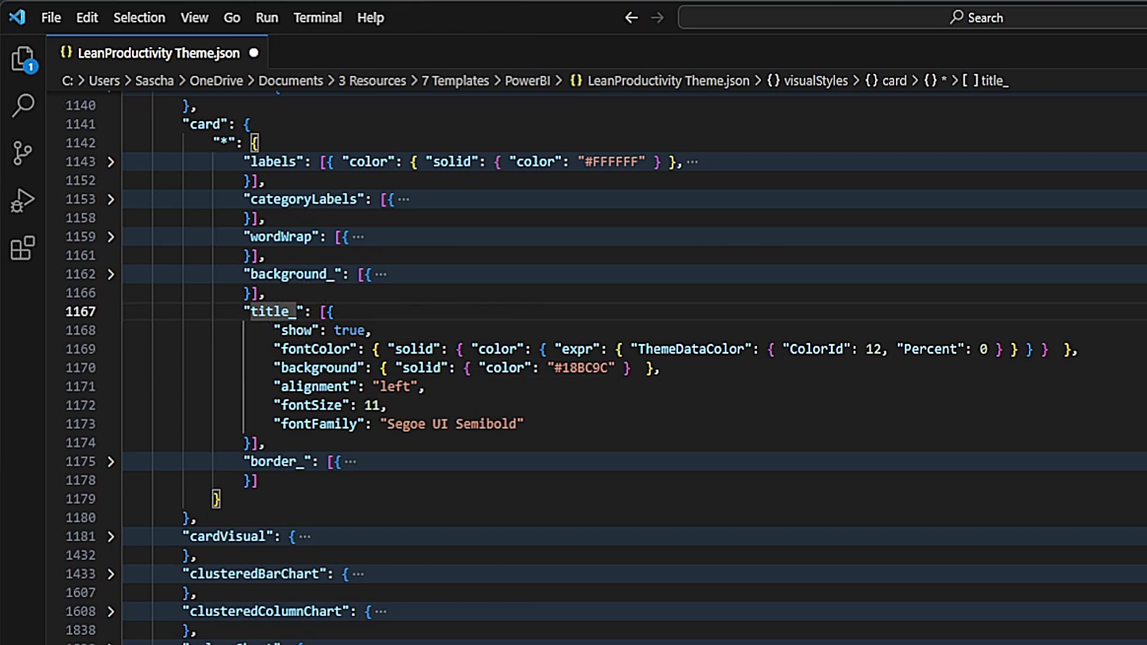
key(BackSpace)
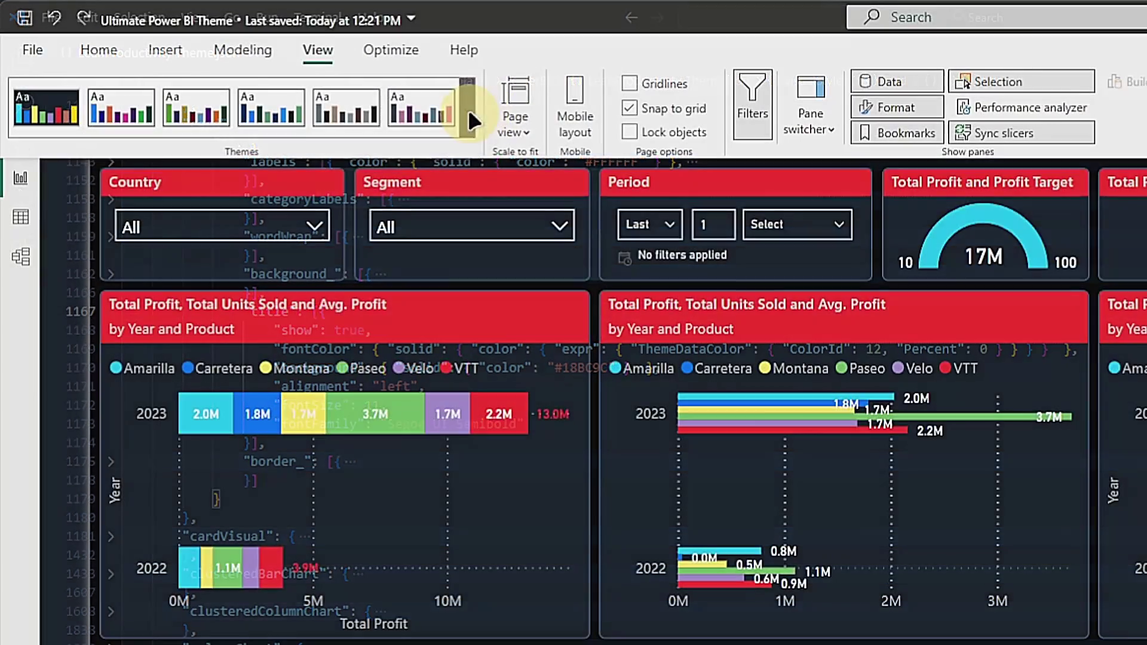
Switch to the Power BI report and import LeanProductivity Theme.json with the changed card title styling
click(468, 109)
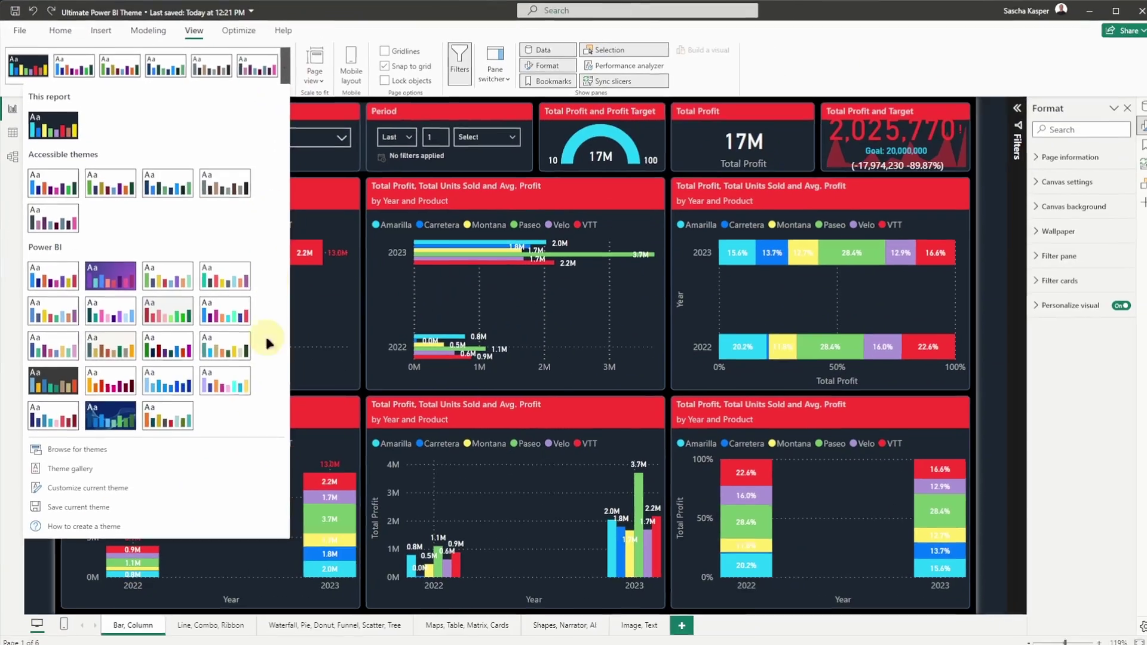
click(178, 442)
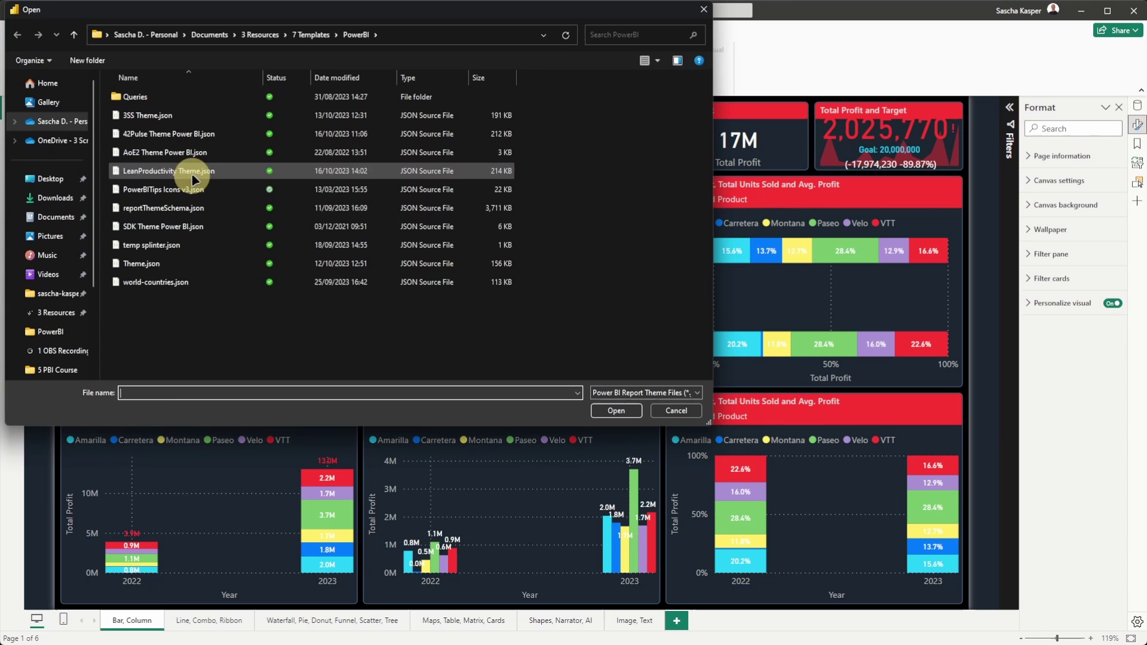
double_click(193, 175)
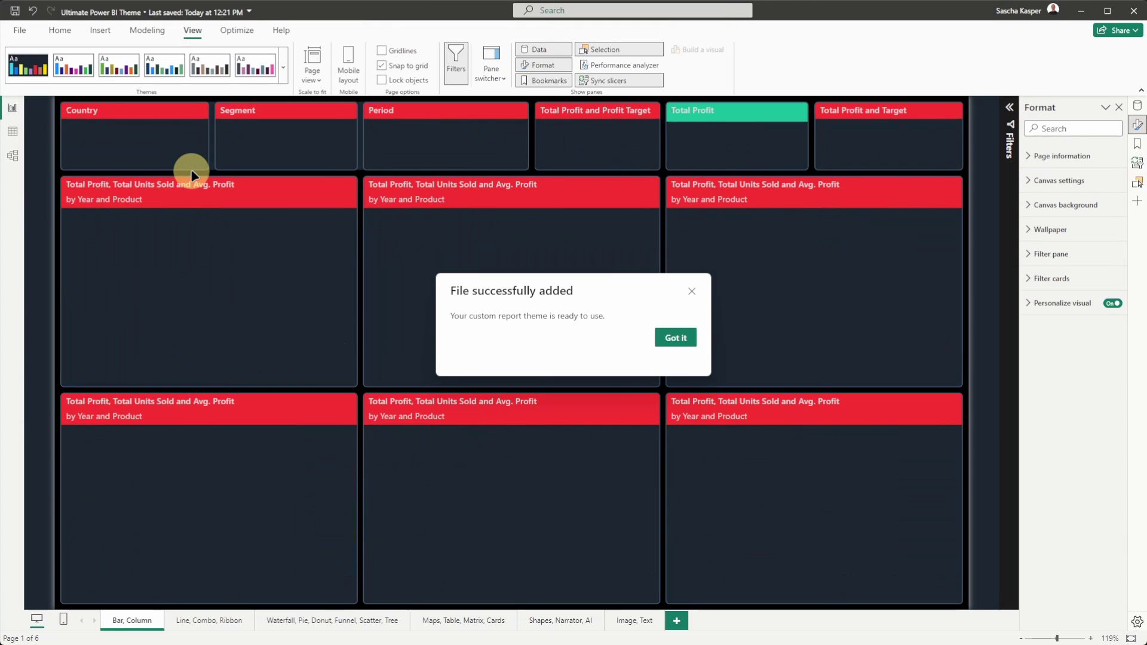